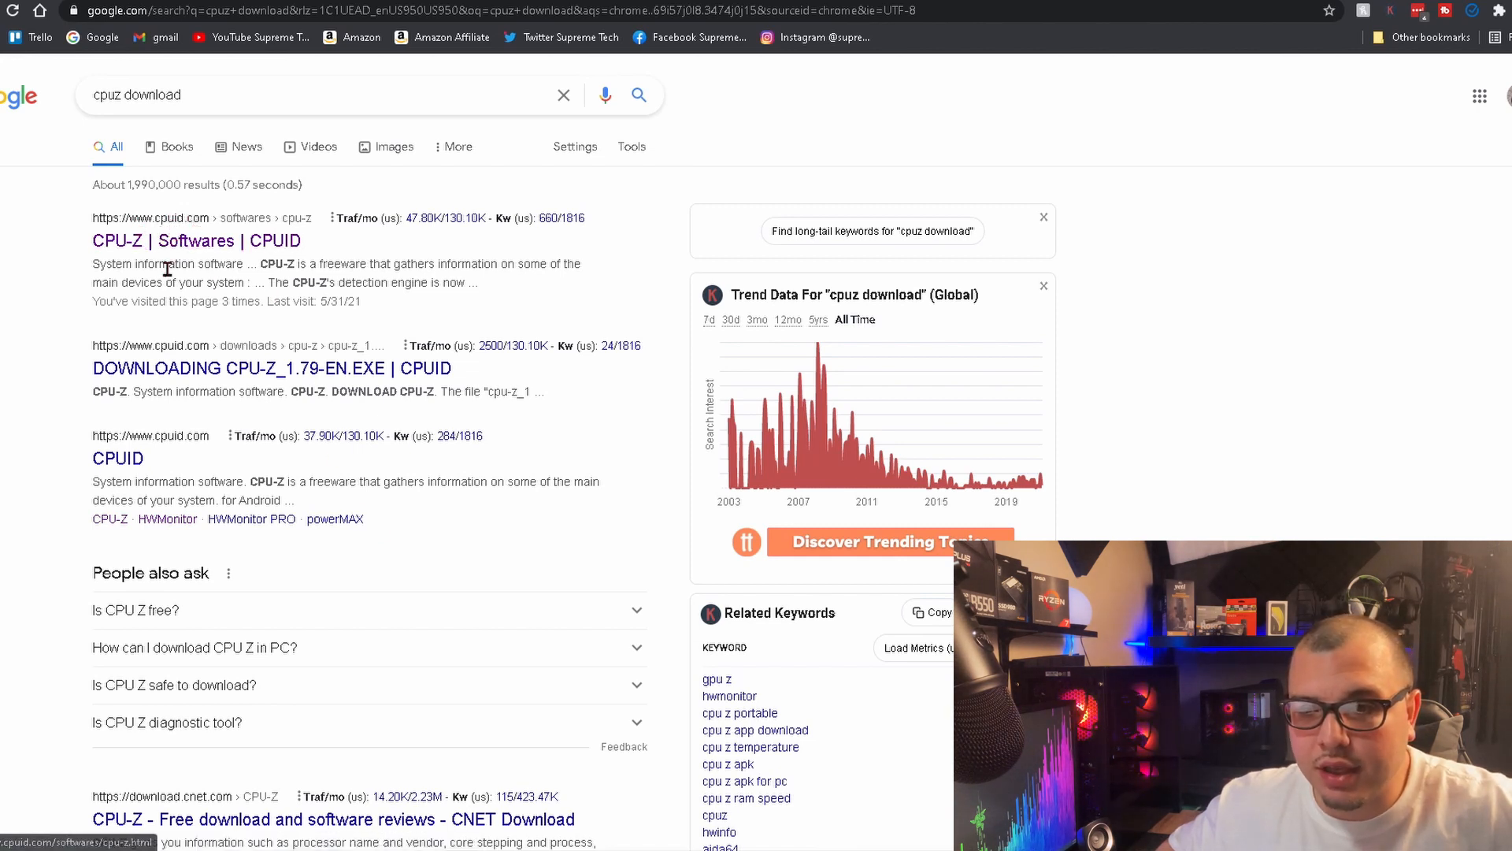
Choose the ZIP • ENGLISH package of CPU-Z 1.96 from the classic versions on cpuid.com
click(126, 243)
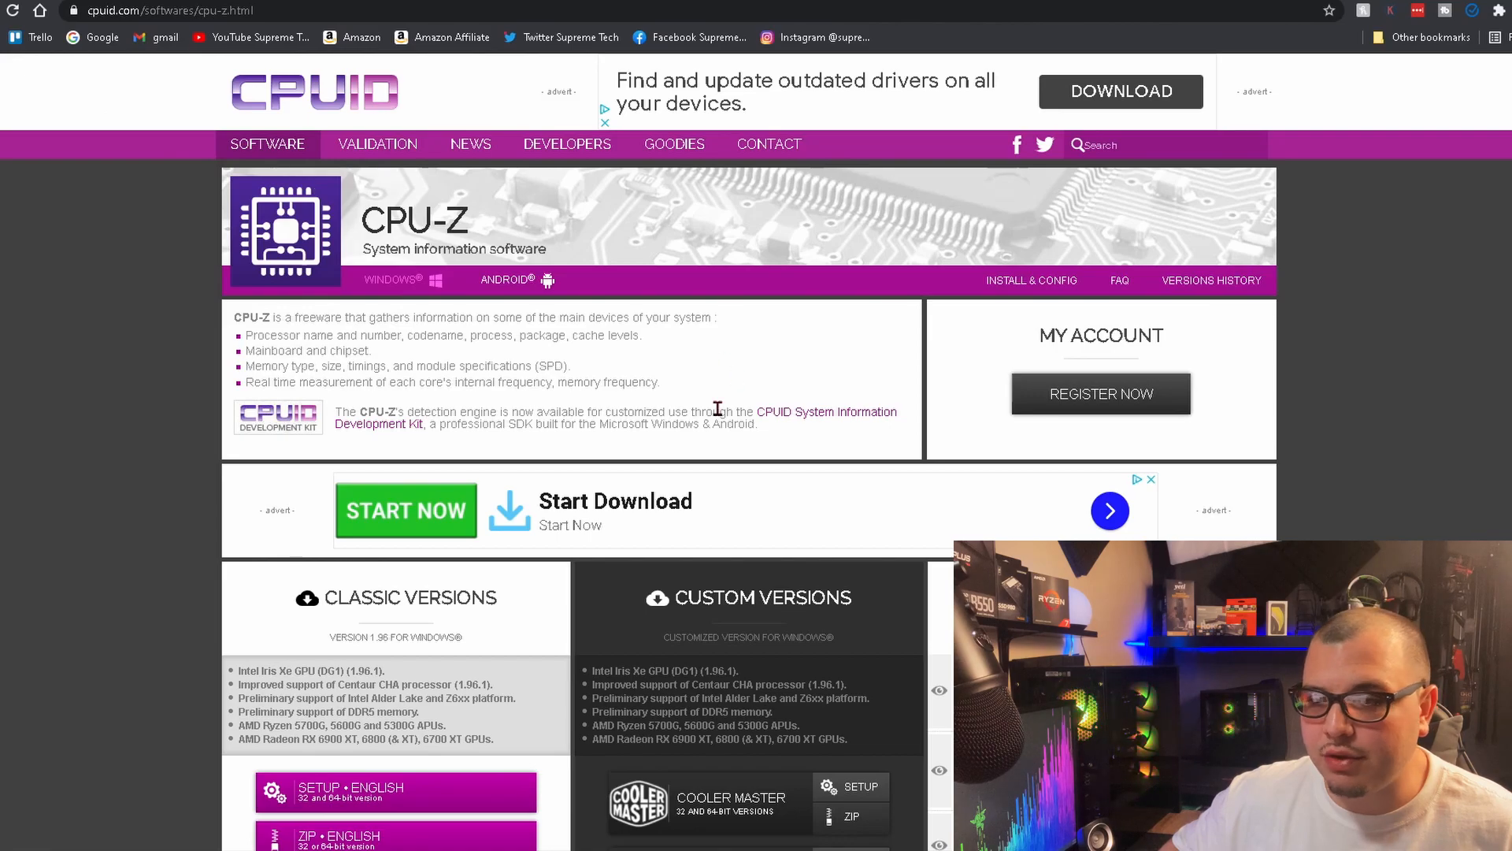
scroll(716, 409, down, 1)
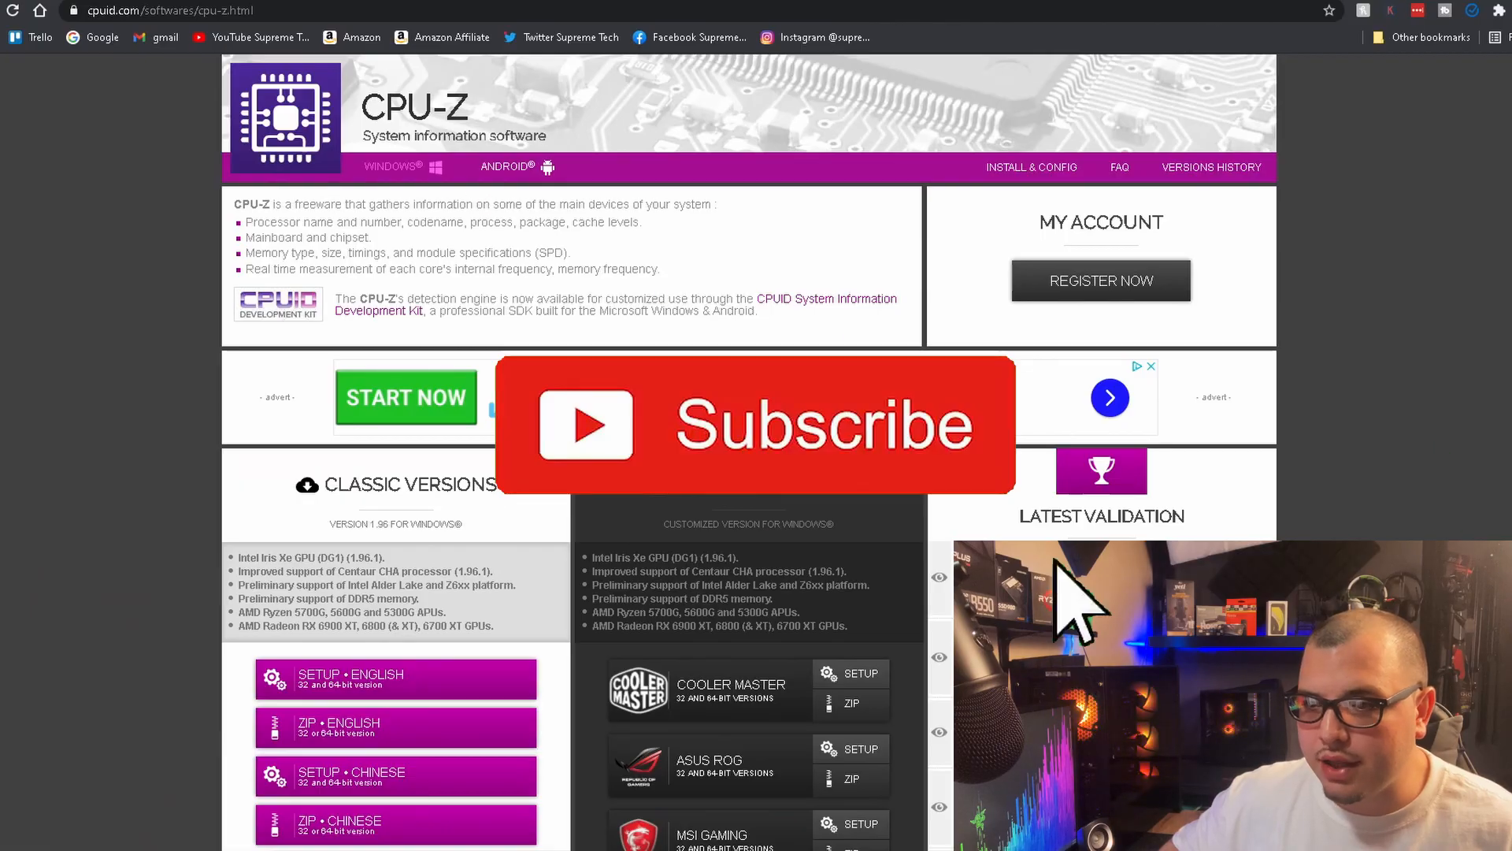
scroll(870, 350, down, 1)
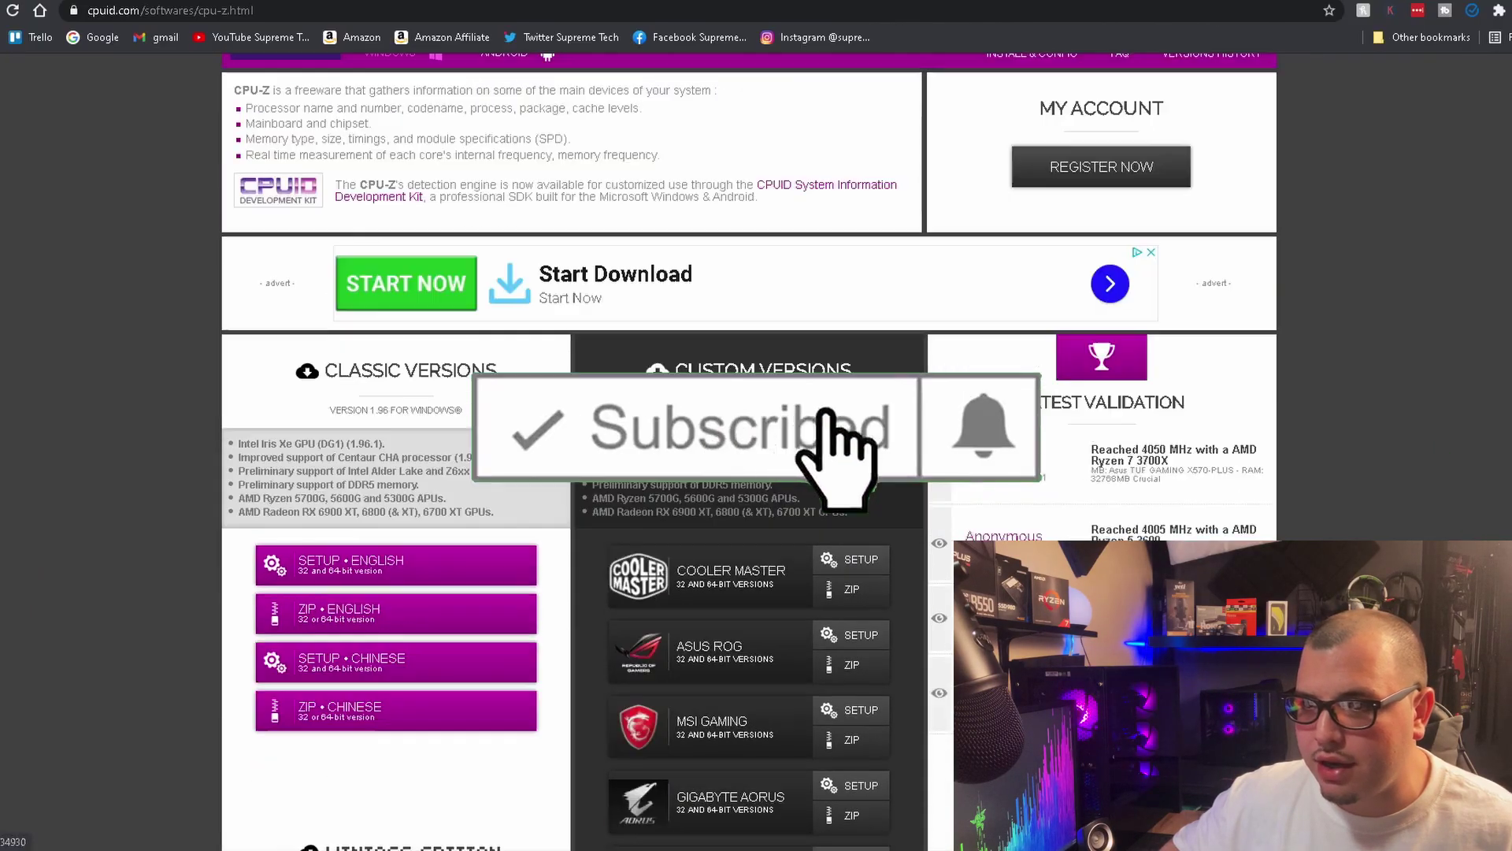
scroll(400, 399, up, 1)
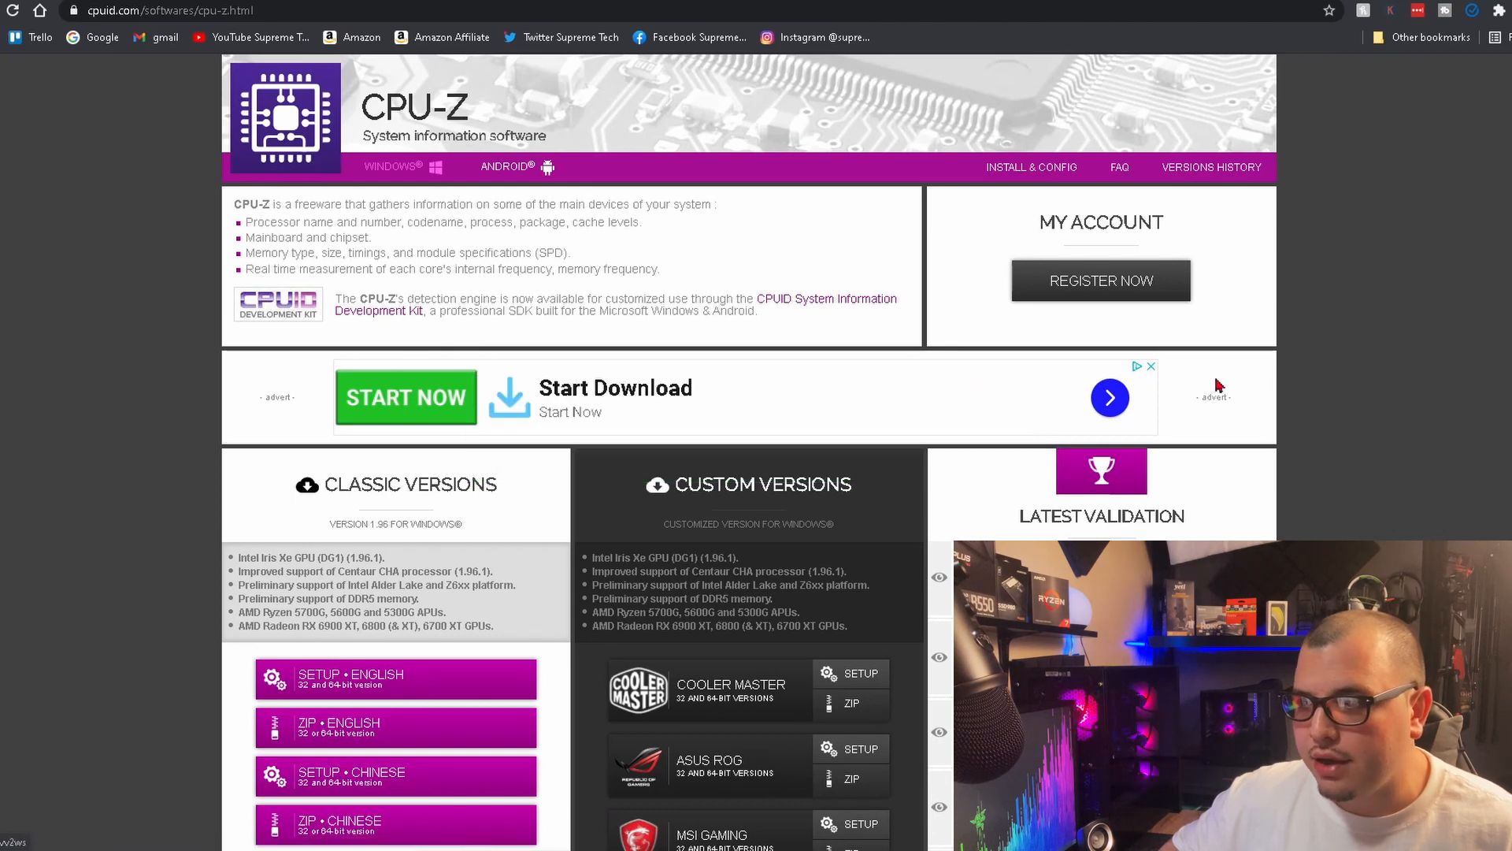
scroll(940, 633, down, 2)
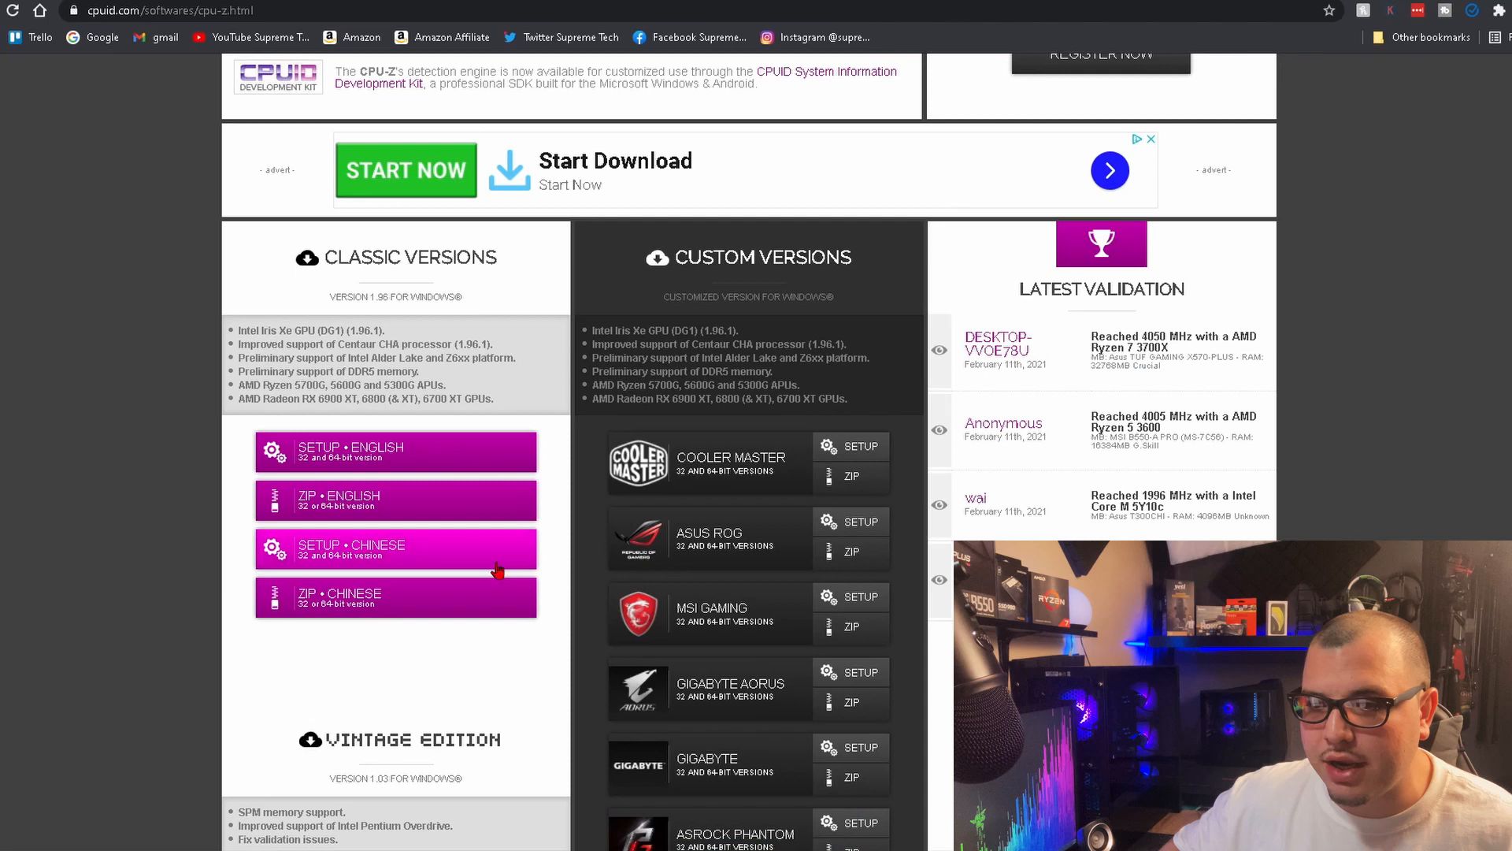
click(354, 468)
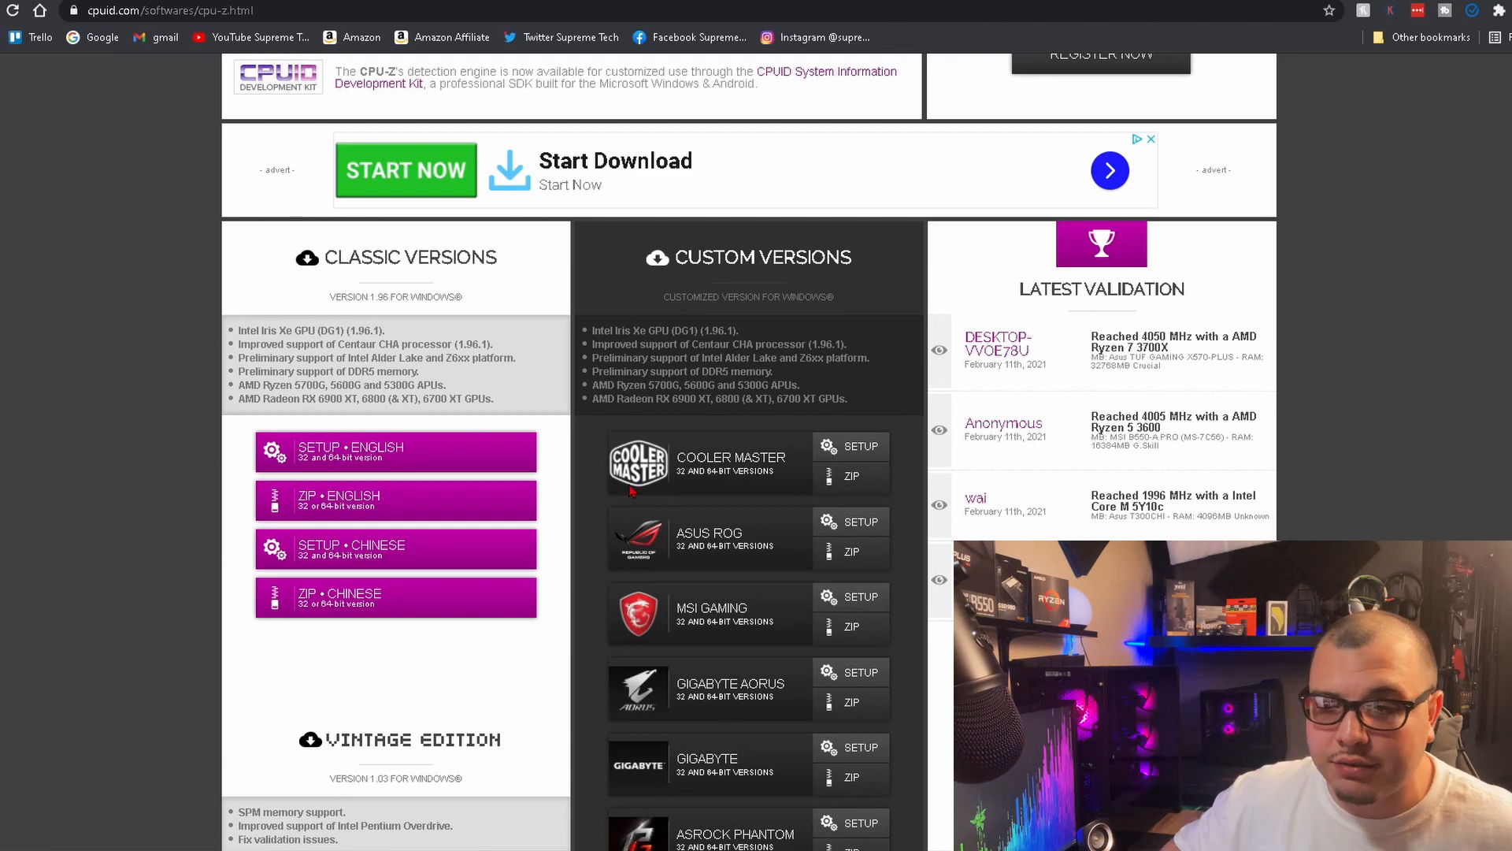
scroll(325, 373, up, 2)
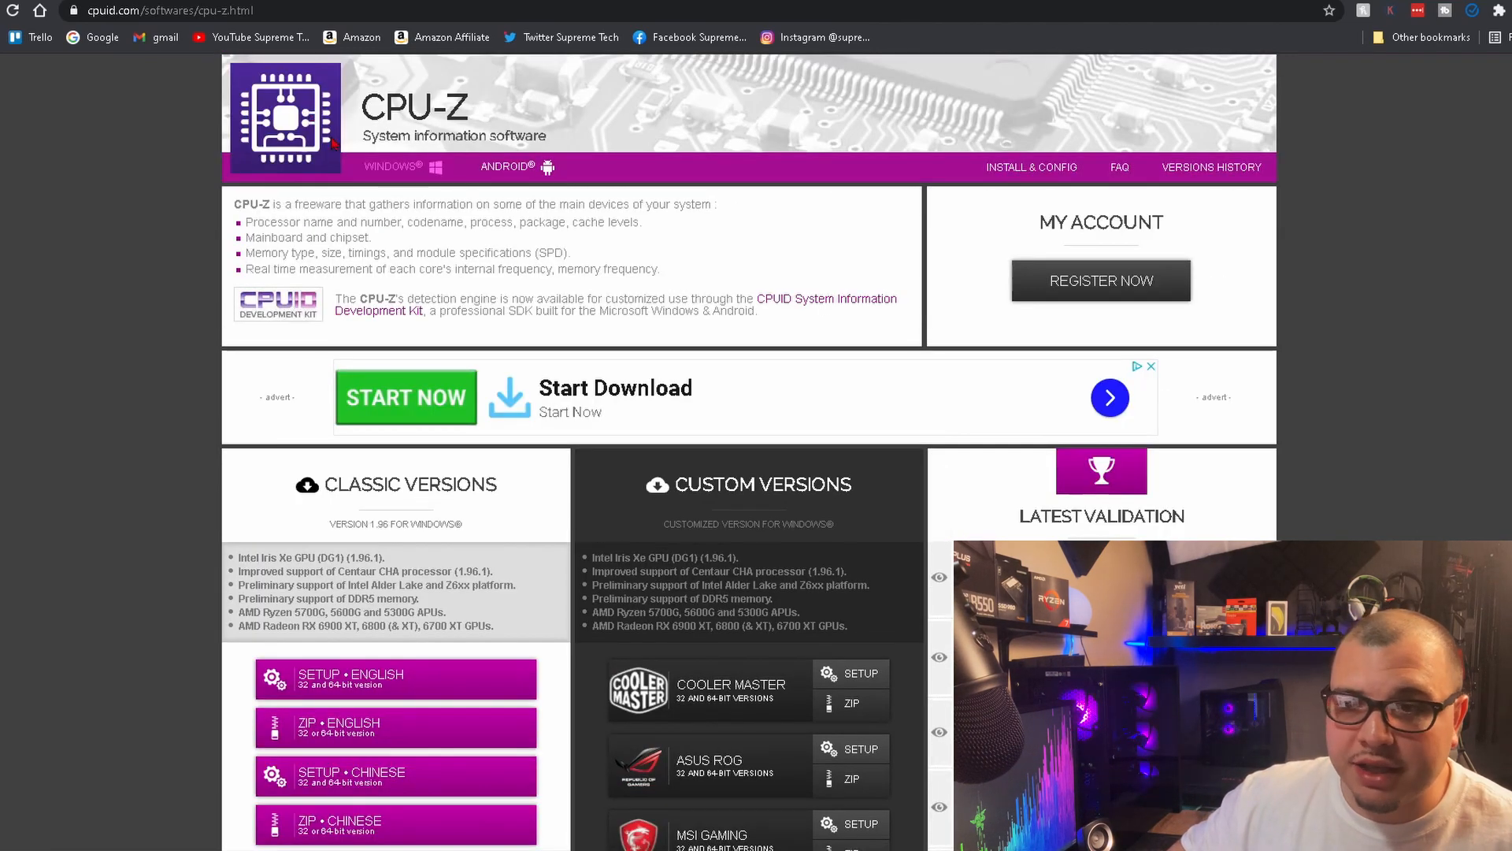
scroll(601, 425, down, 1)
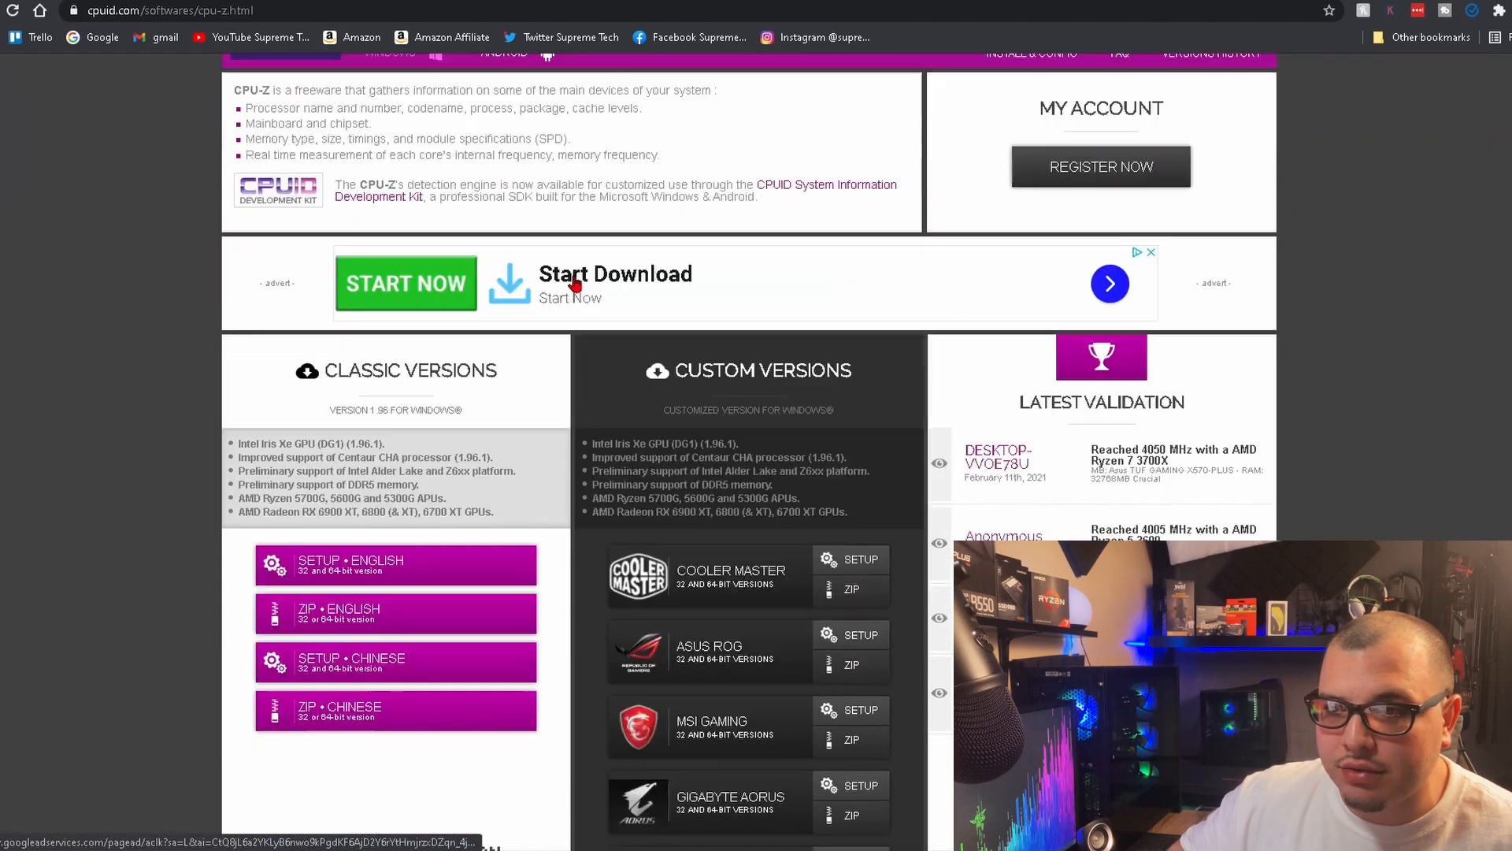
scroll(555, 304, down, 1)
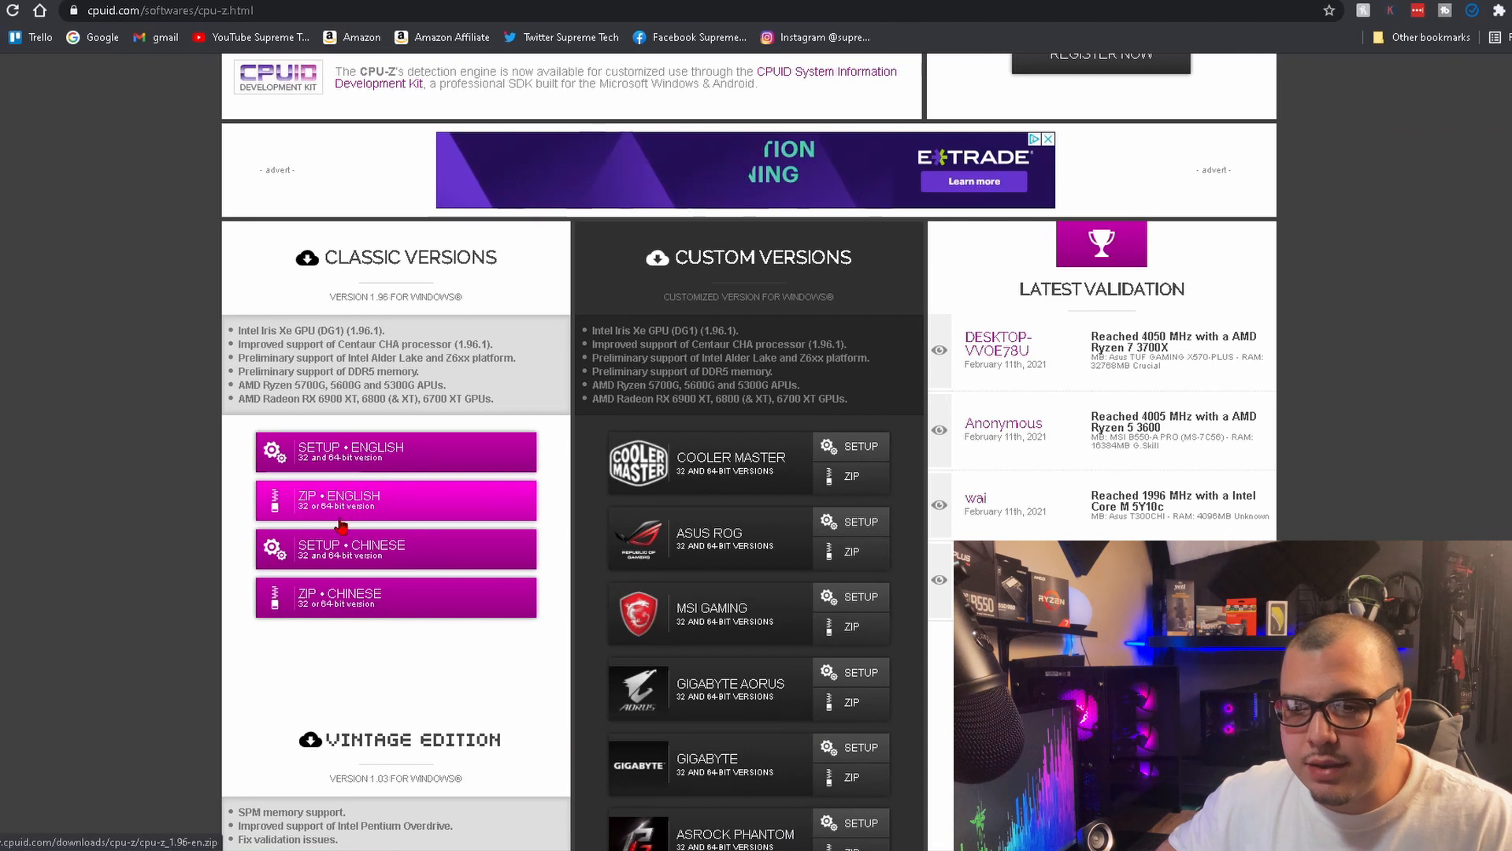
click(394, 503)
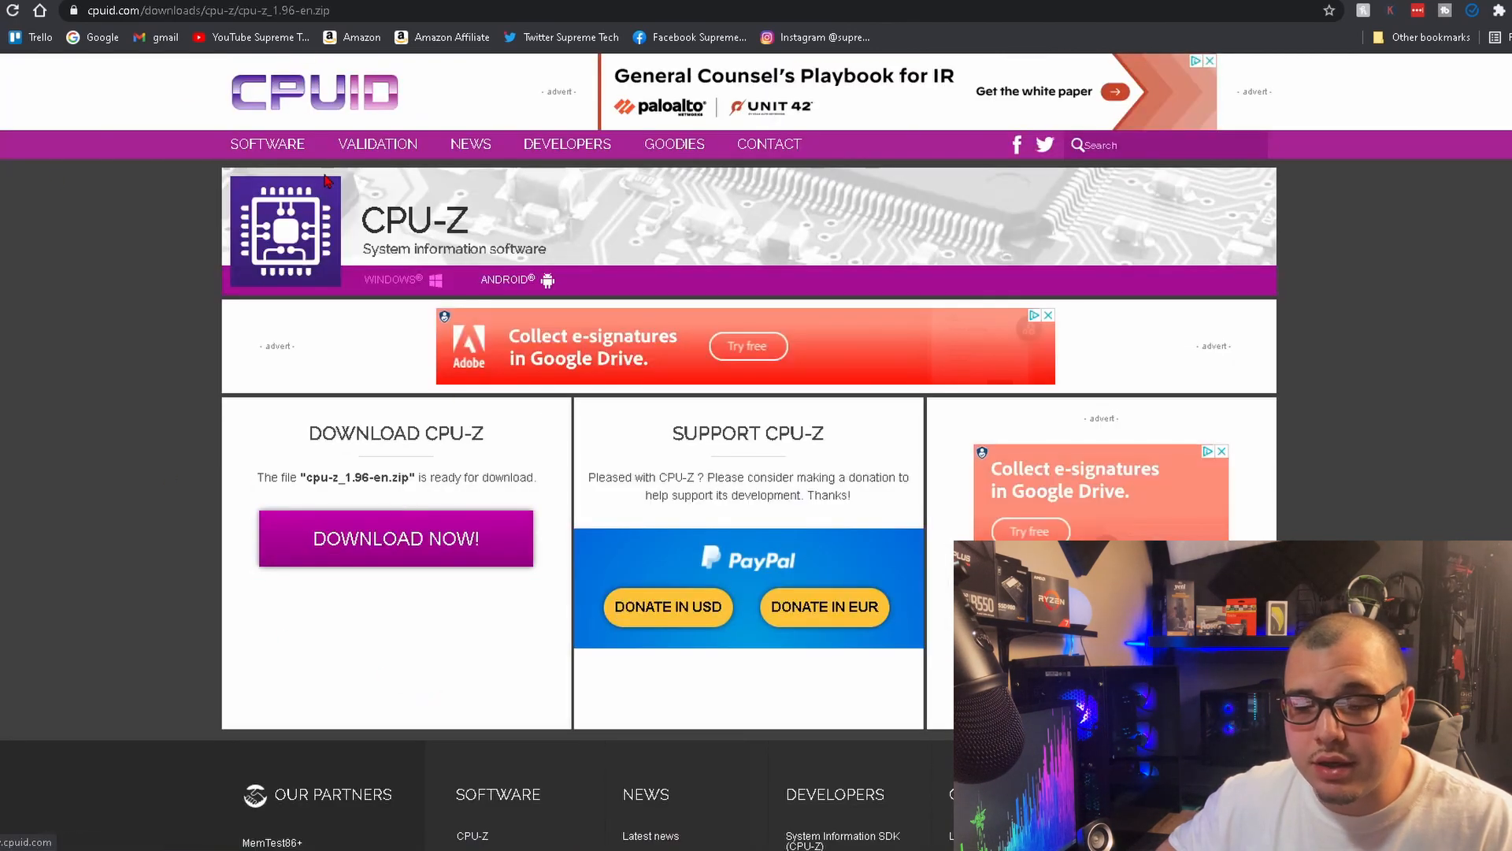
Download cpu-z_1.96-en.zip and save it into C:\Program Files (x86)
click(531, 543)
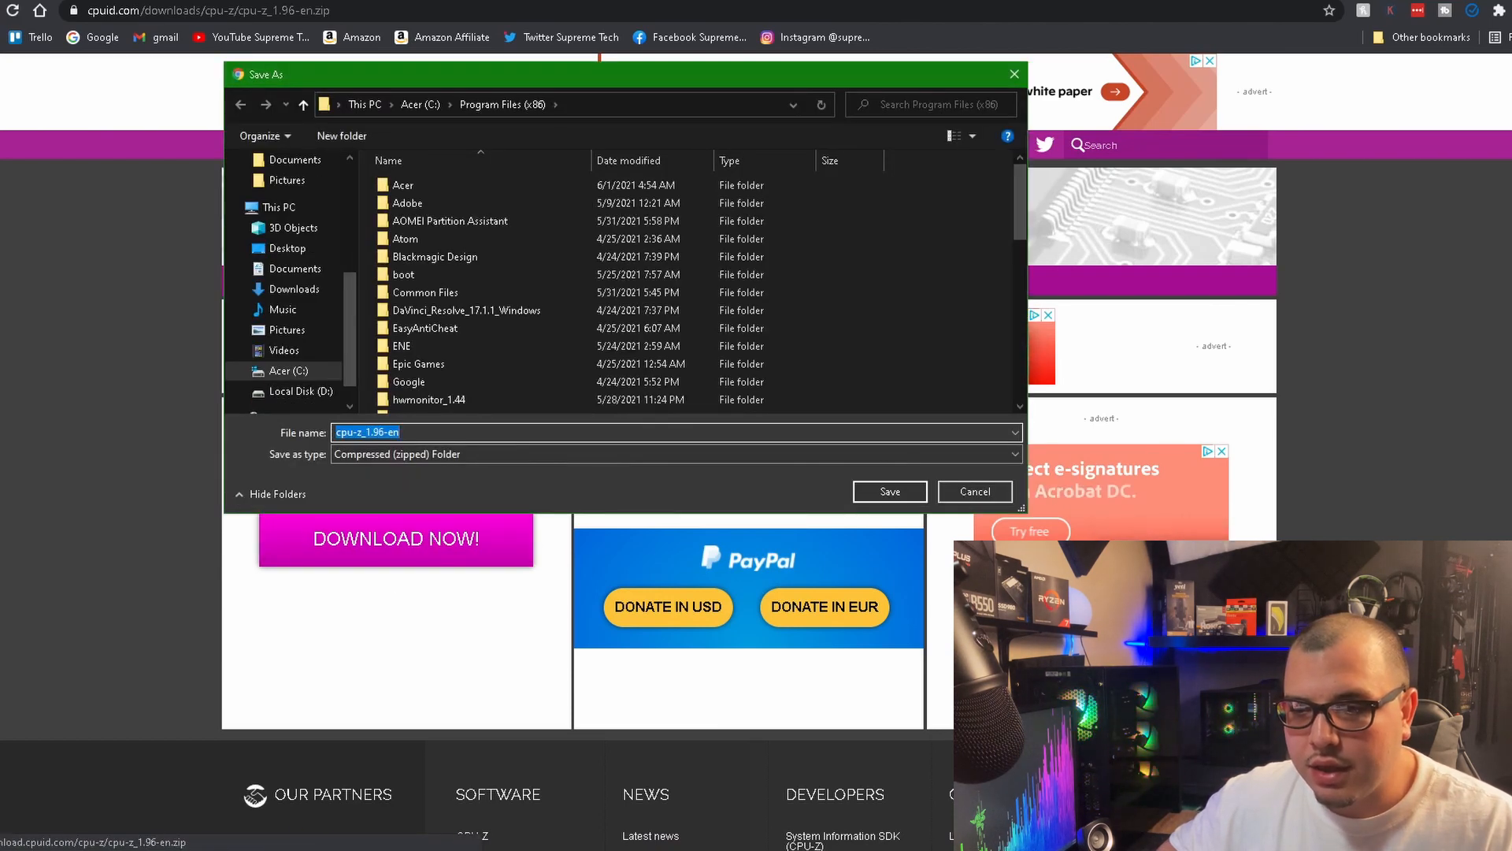
scroll(591, 296, down, 5)
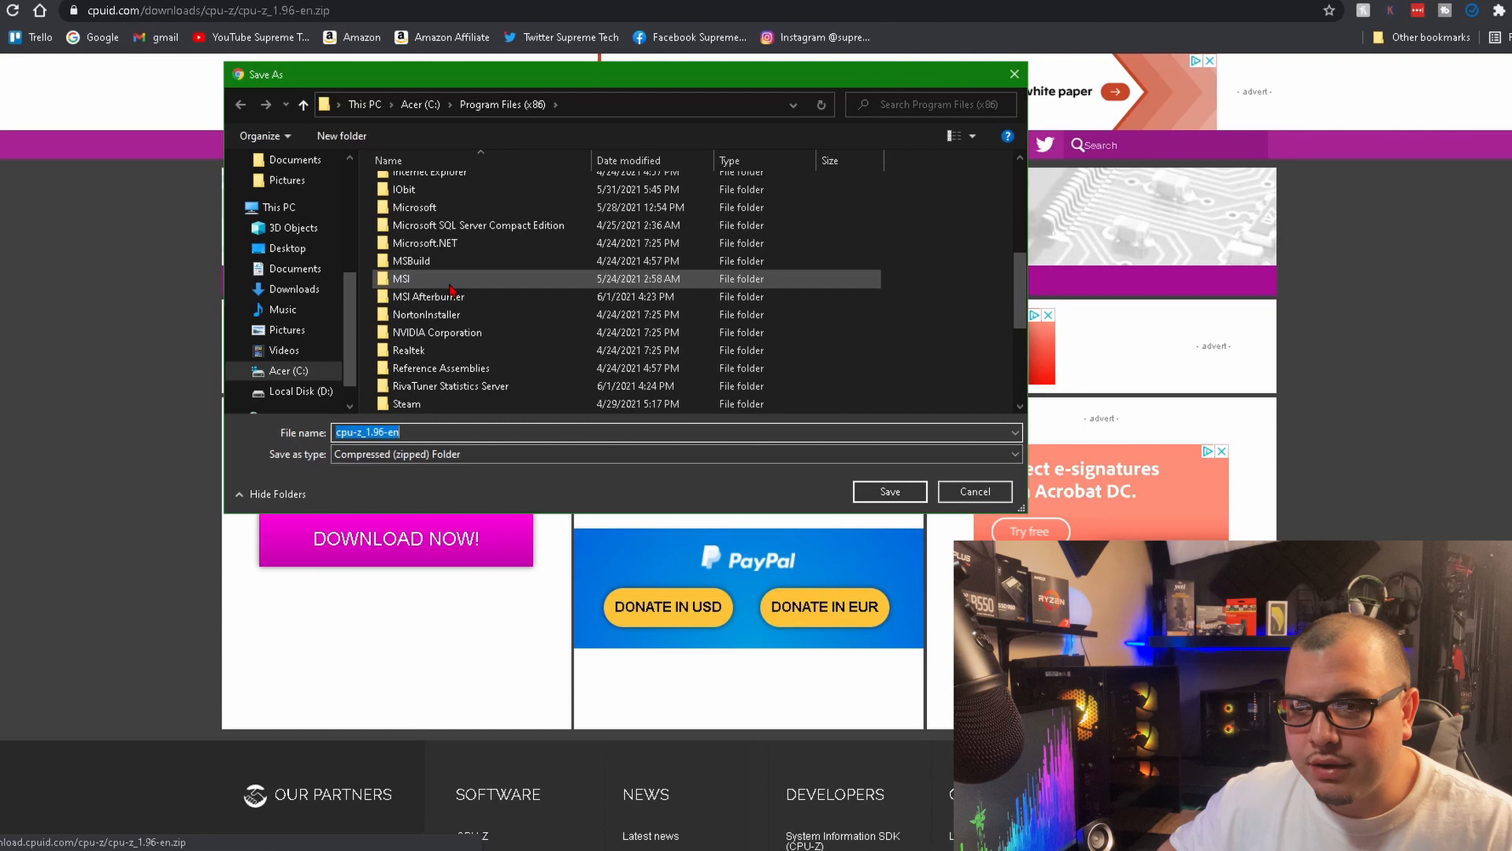
scroll(698, 235, up, 3)
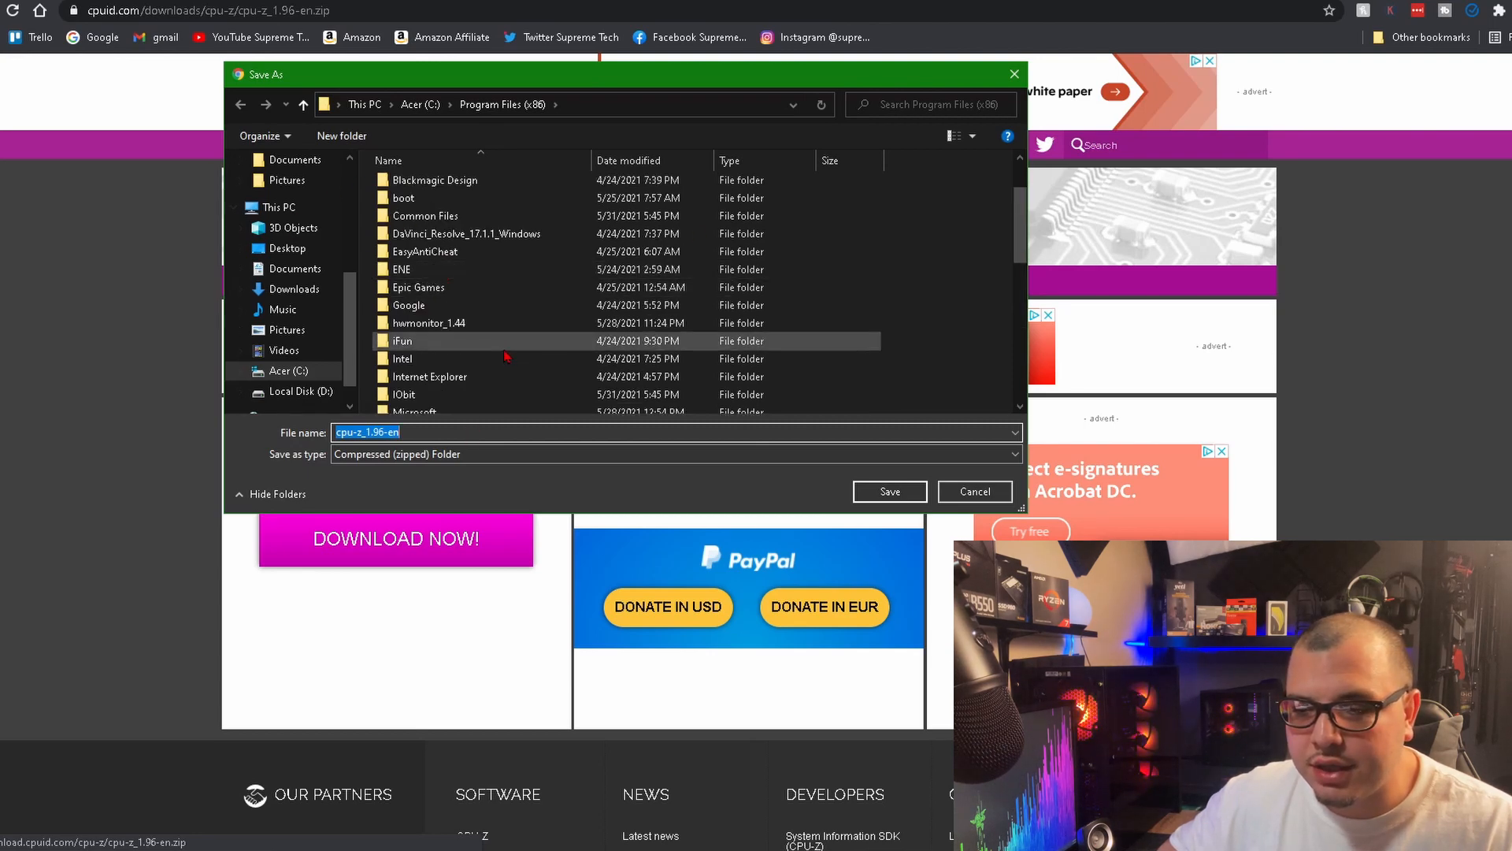
scroll(591, 367, up, 2)
click(890, 491)
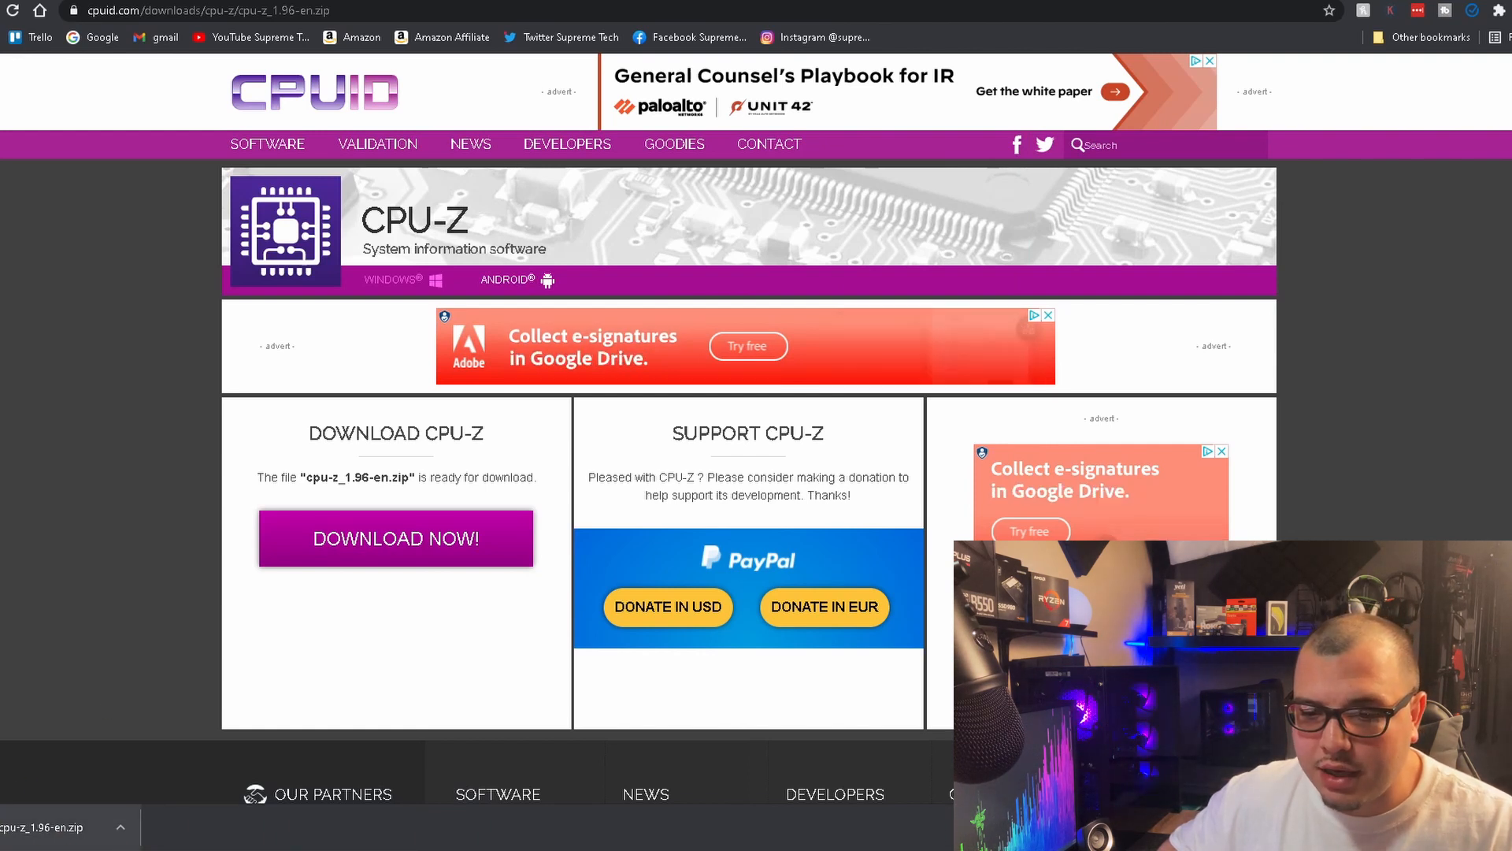
Show the downloaded zip in its folder, then open it to list cpuz, cpuz_readme, cpuz_x32 and cpuz_x64
click(120, 827)
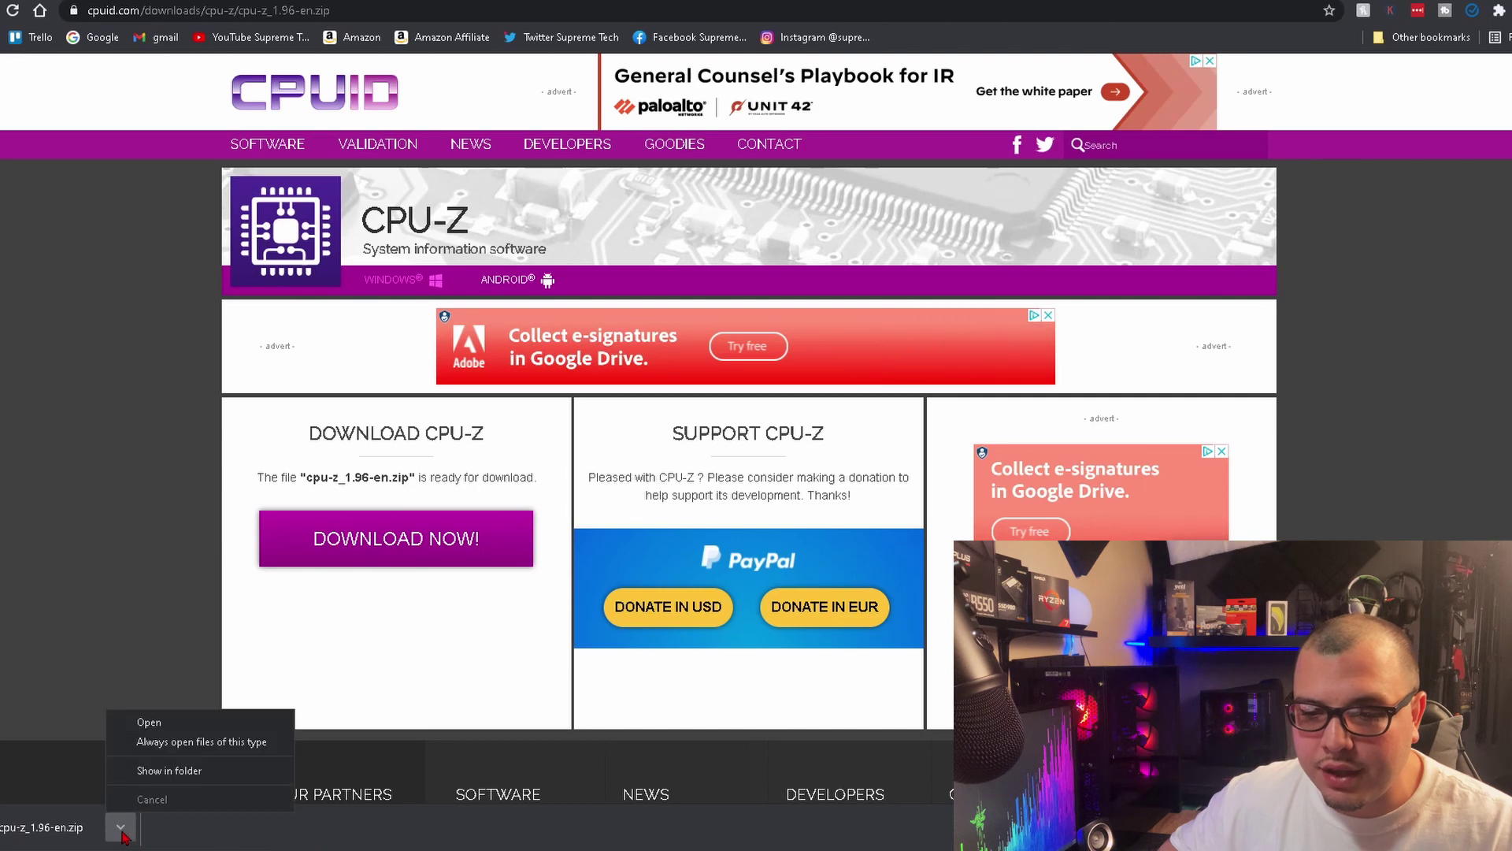
click(168, 770)
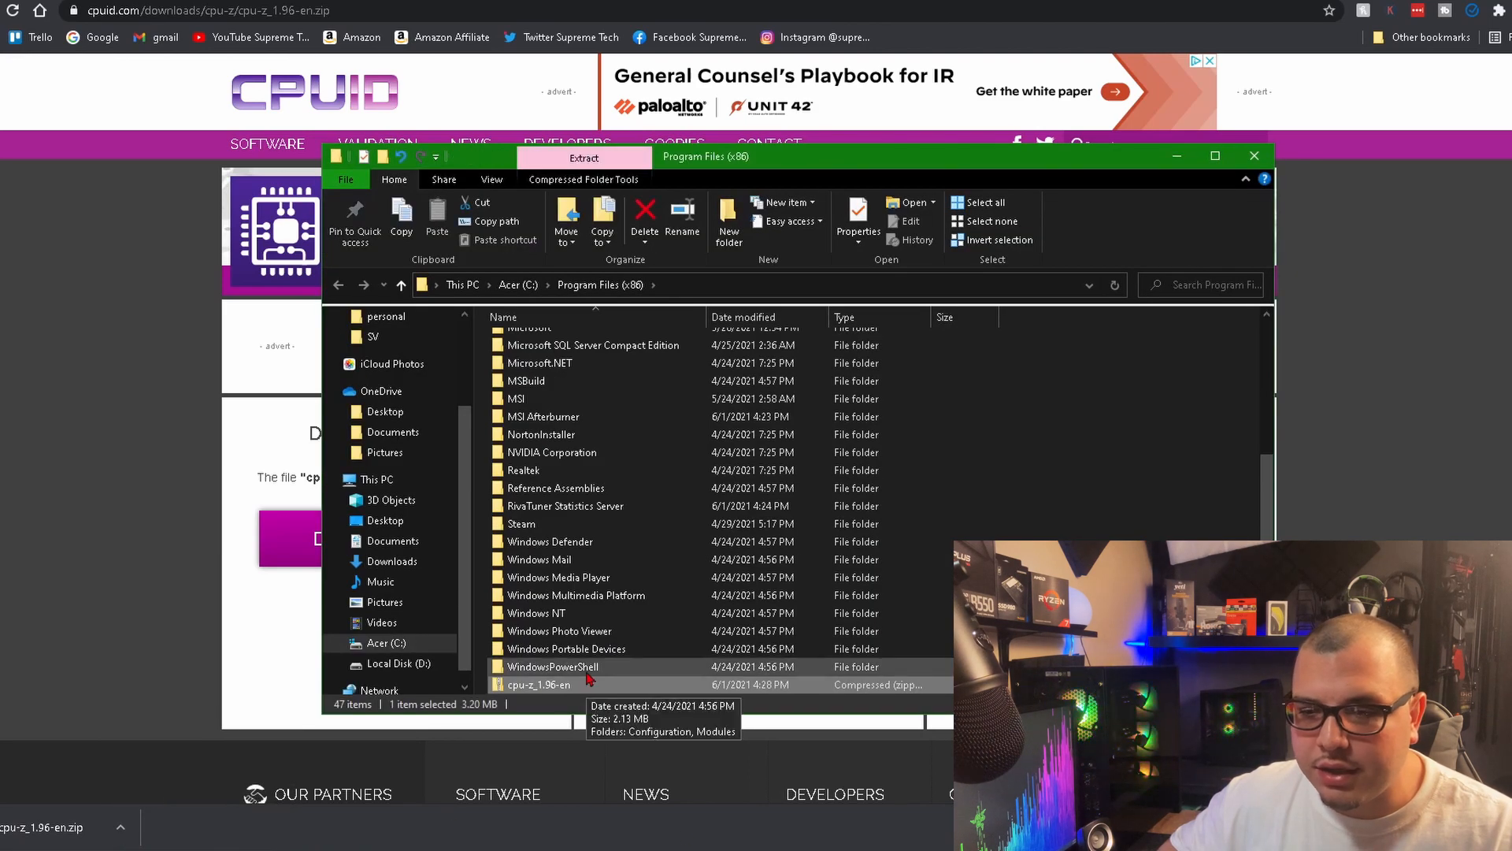
click(1255, 154)
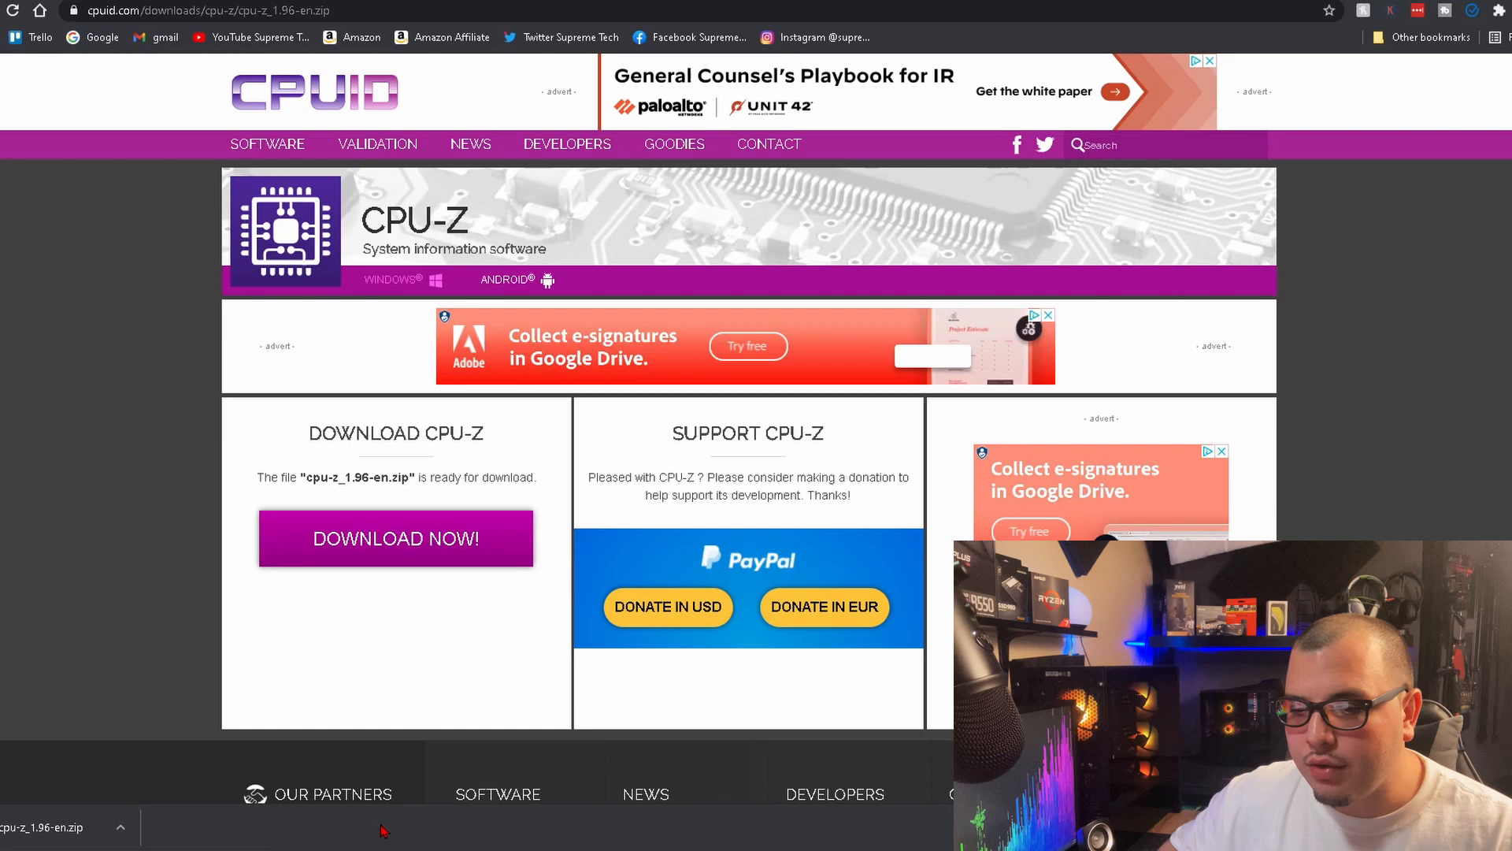
click(59, 826)
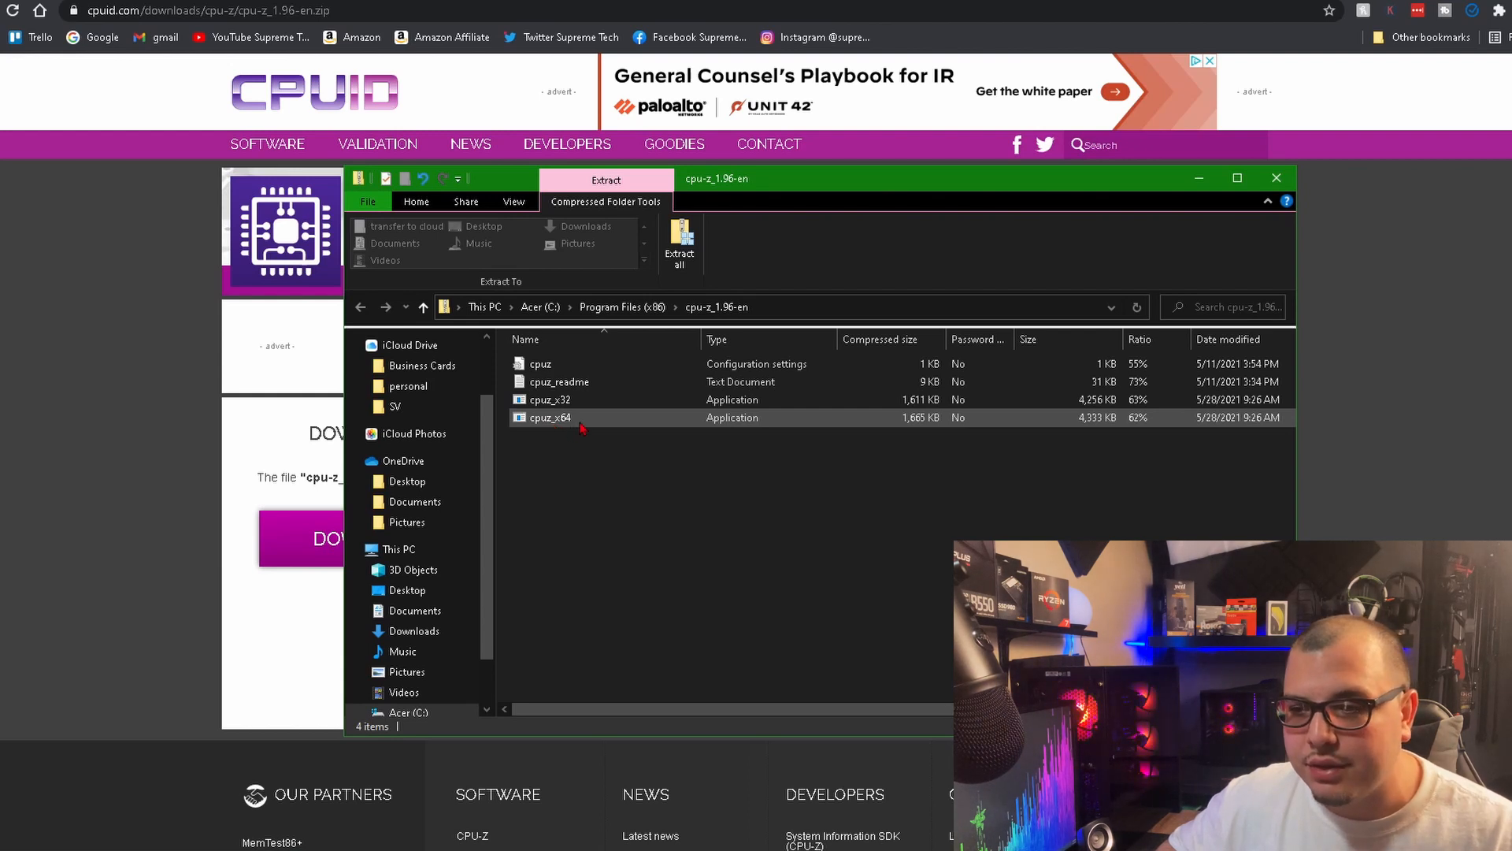
Extract all zip contents into C:\Program Files (x86)\cpu-z_1.96-en after the run prompt
double_click(582, 425)
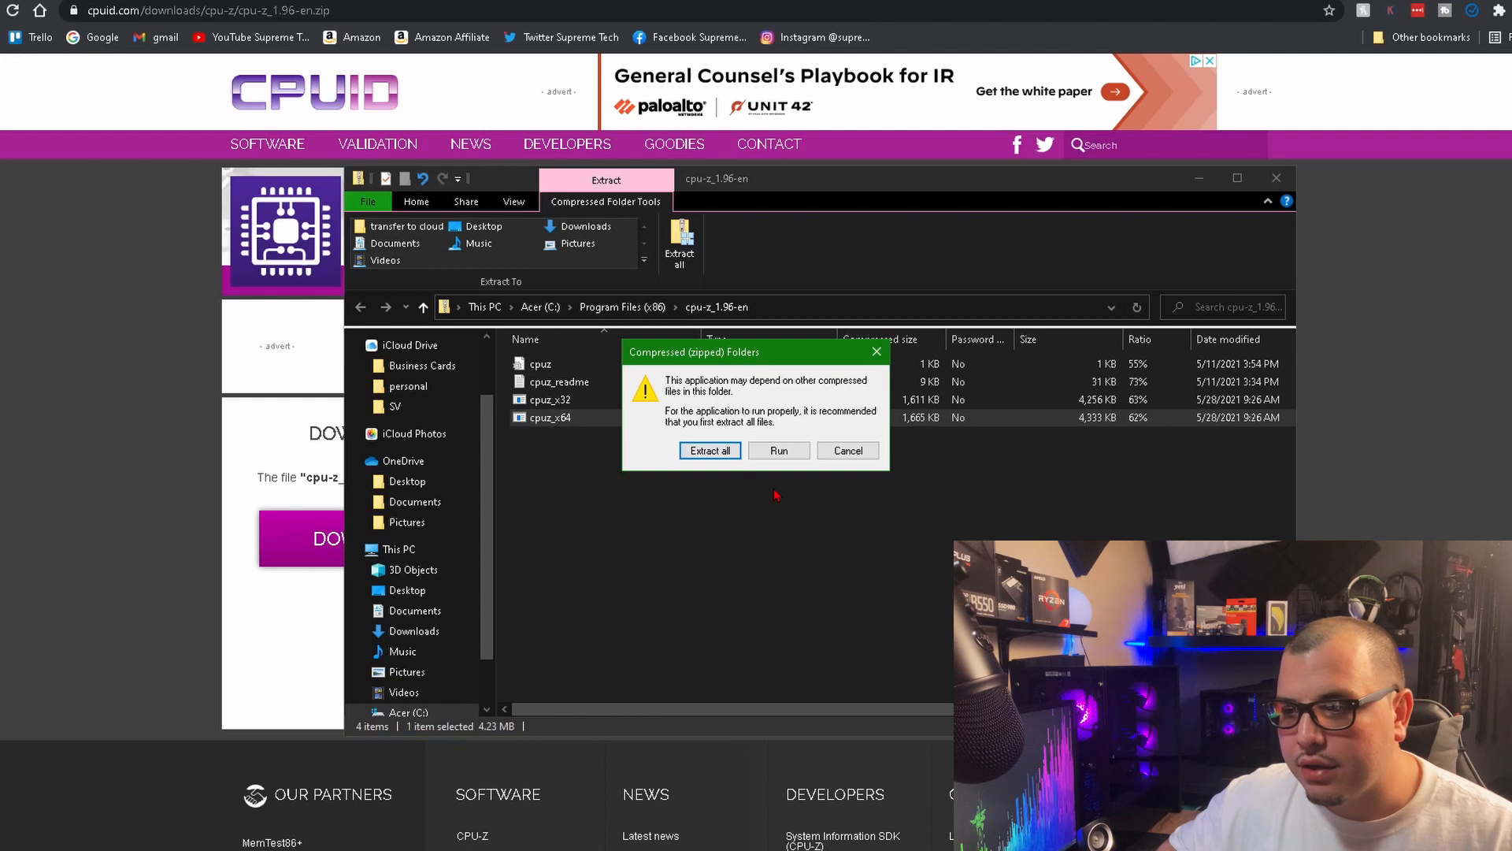
click(710, 451)
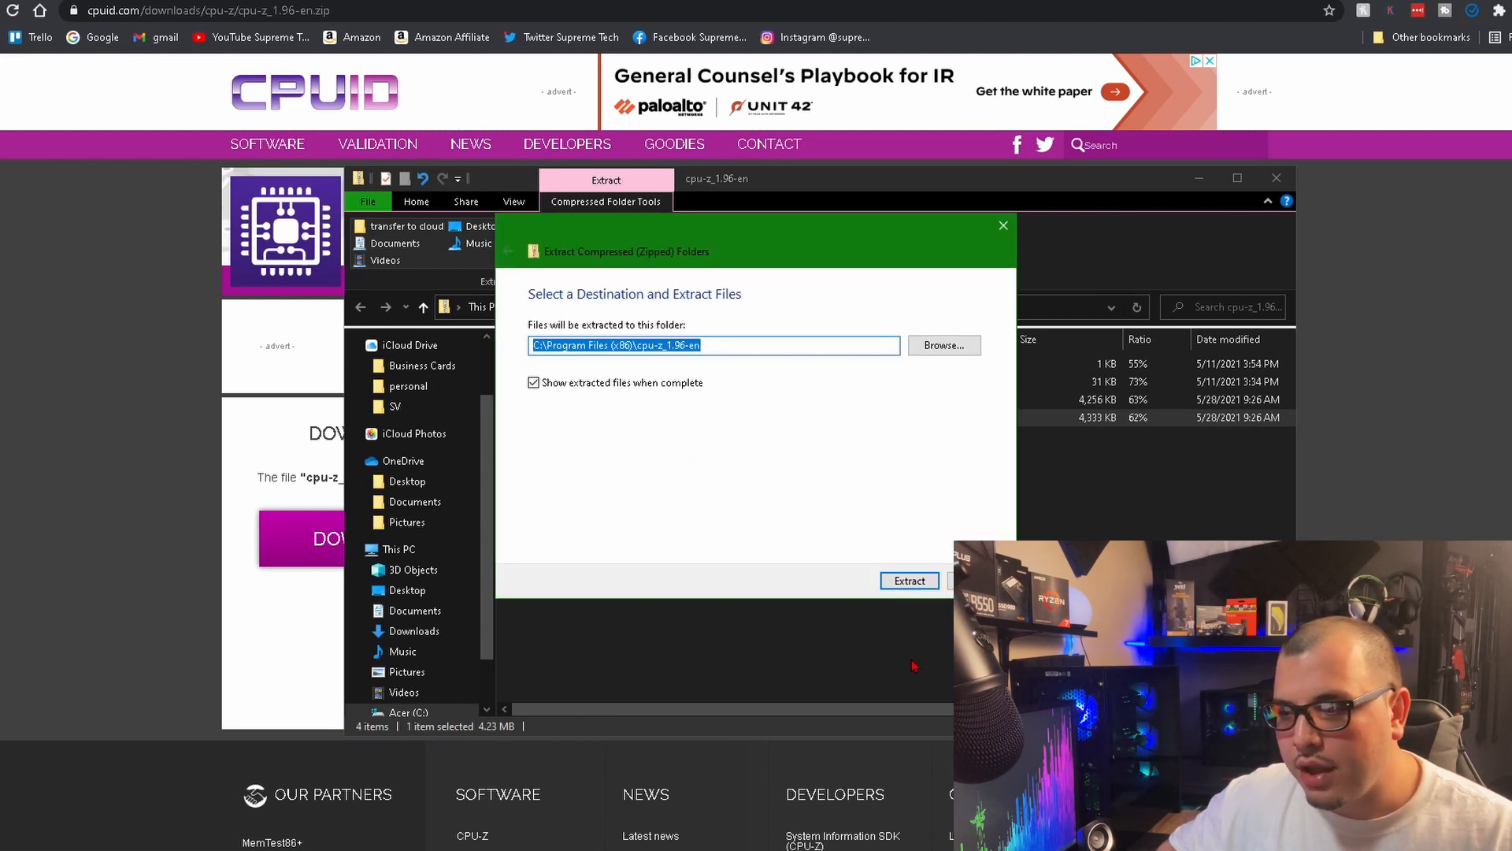
click(910, 581)
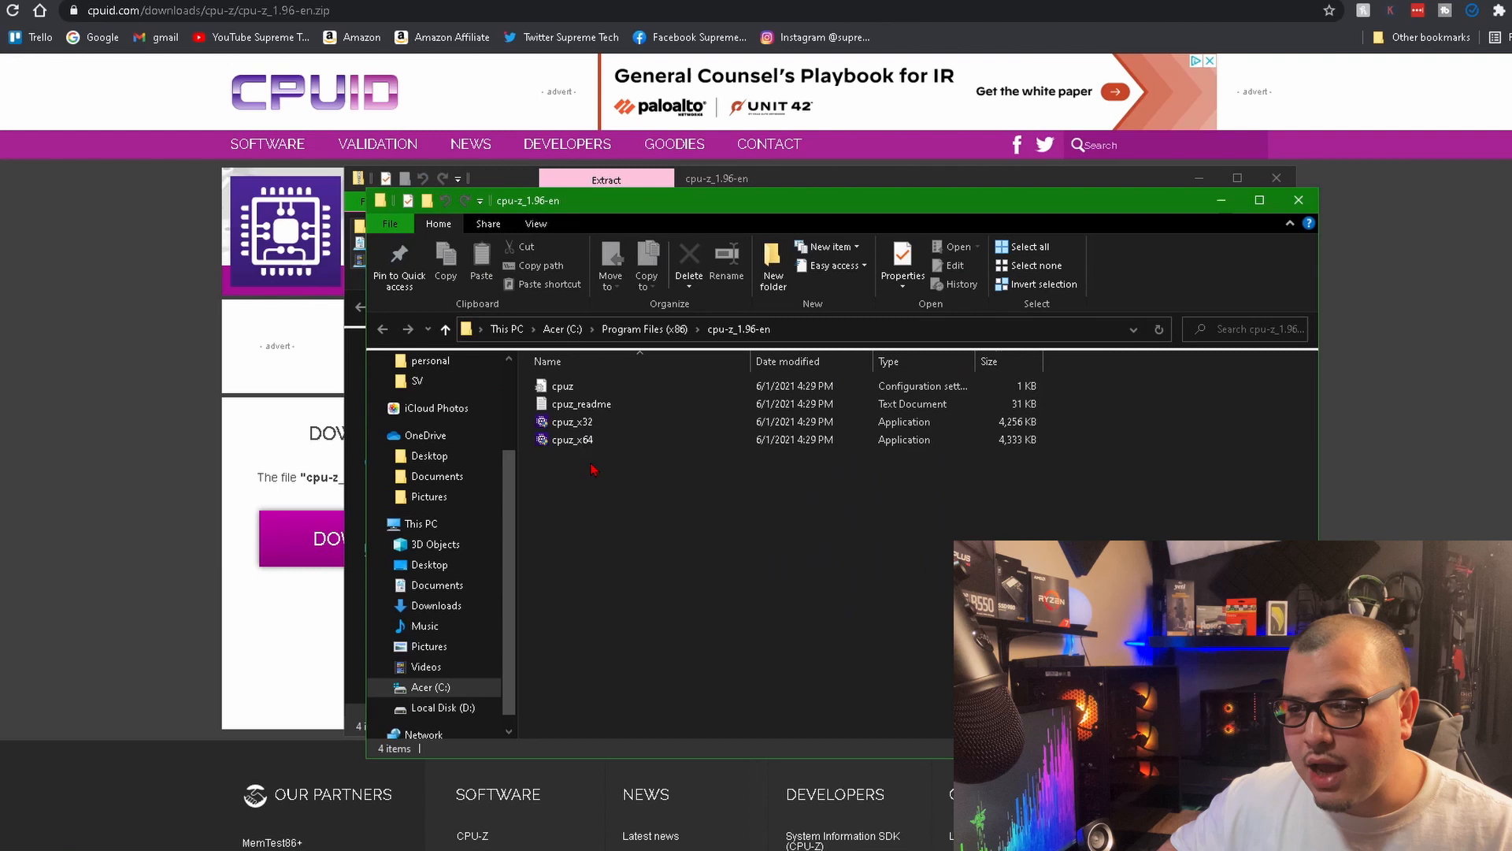
click(609, 424)
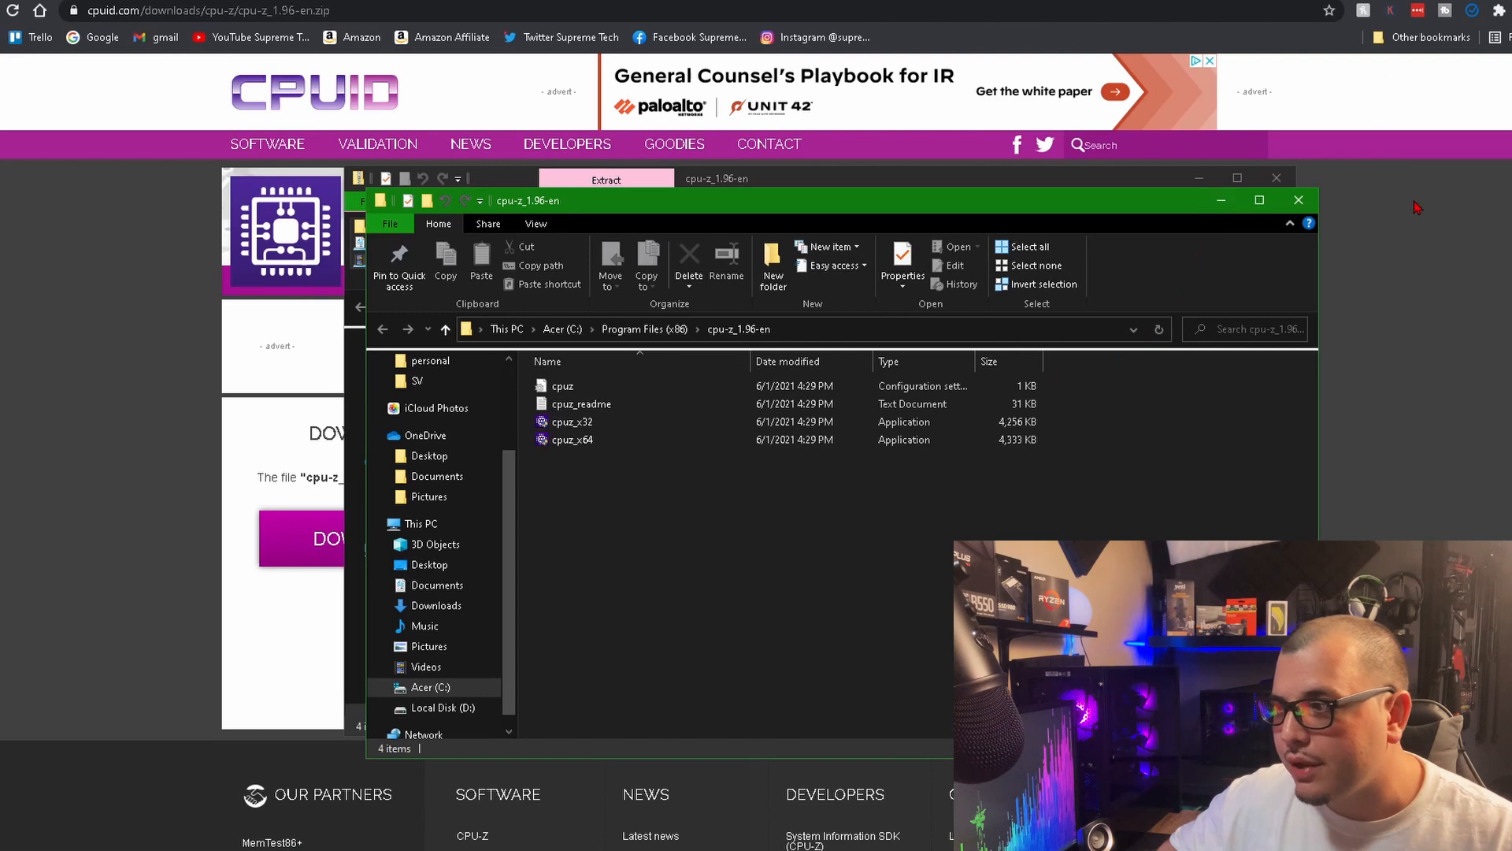
Minimize the browser, close the zip window and reposition the extracted folder window
click(1323, 147)
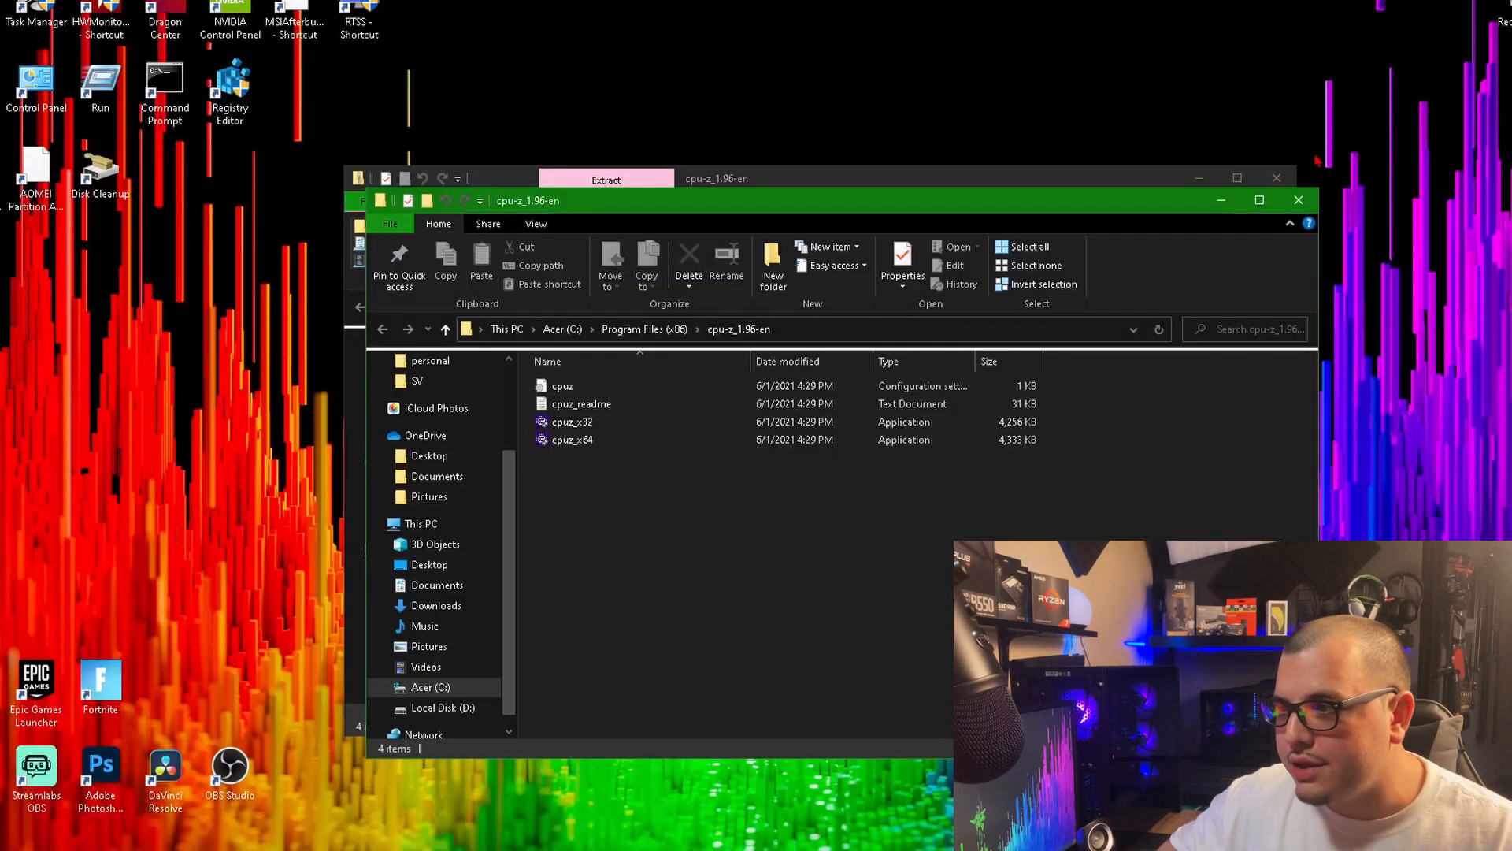
click(1138, 180)
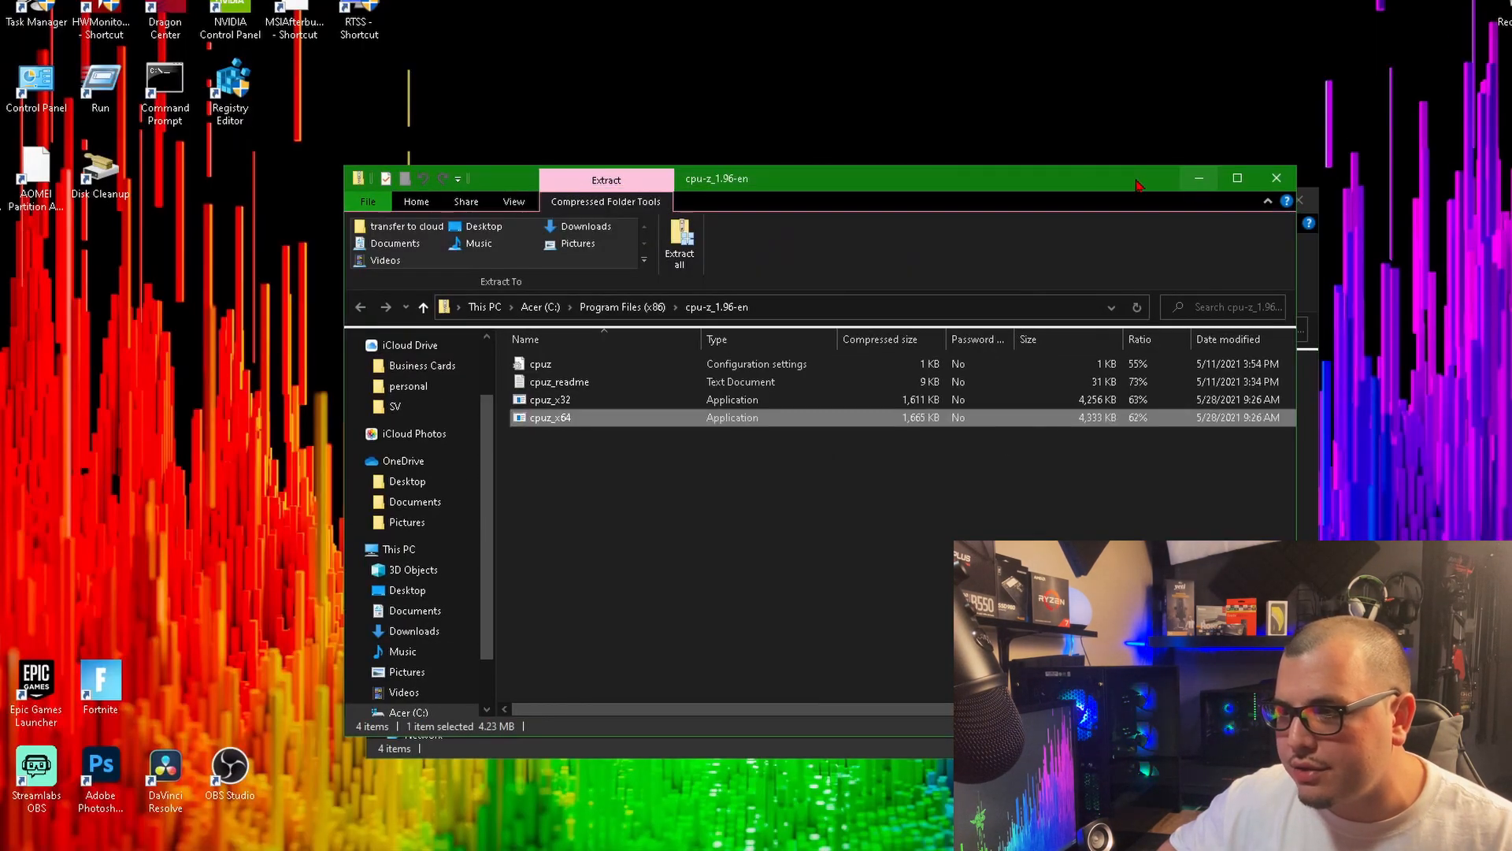
drag(1138, 183, 1049, 482)
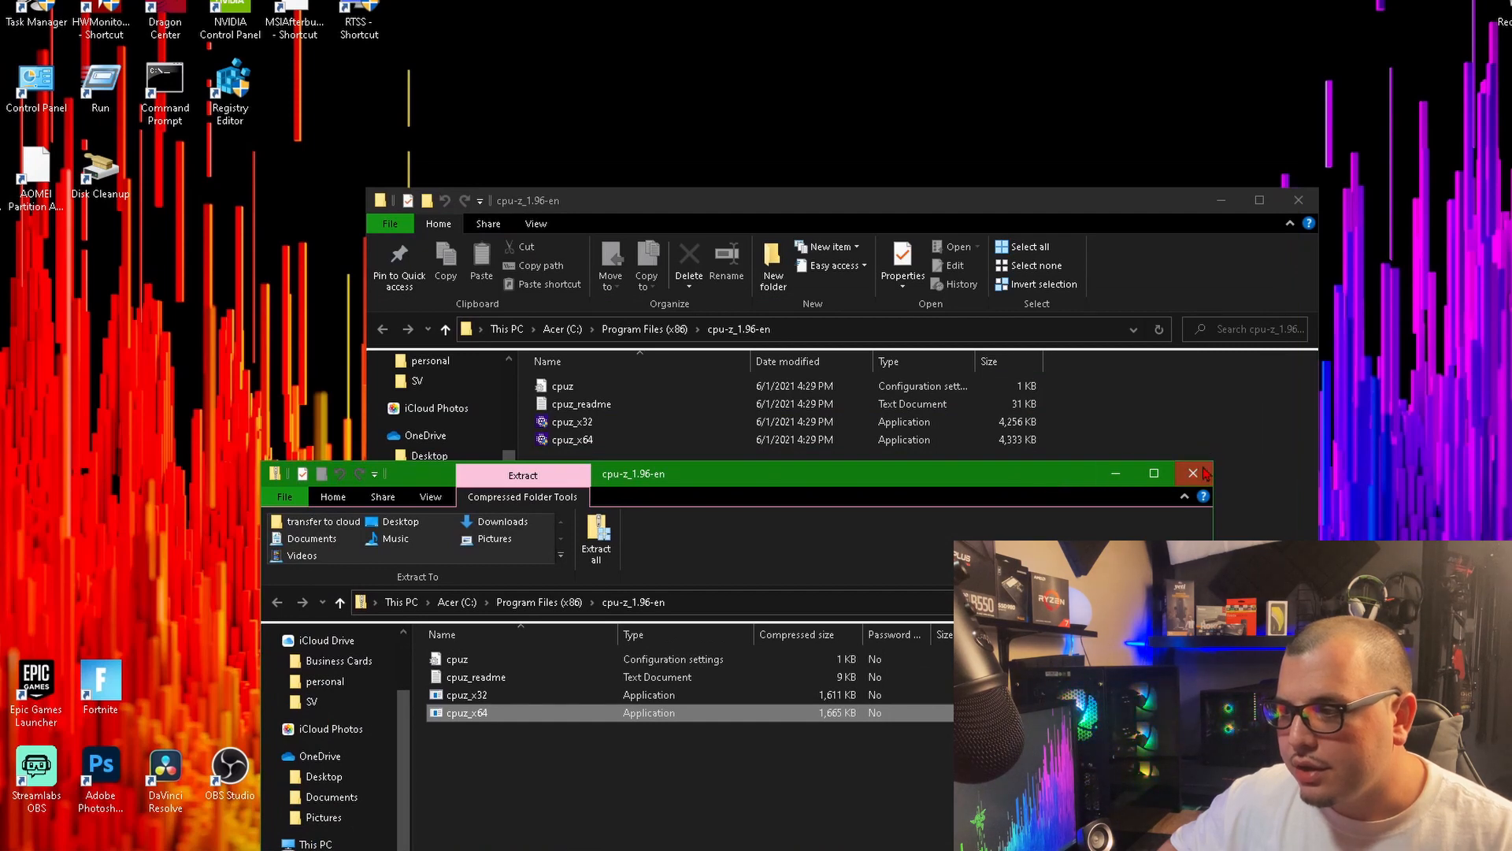
click(1194, 473)
drag(719, 183, 810, 57)
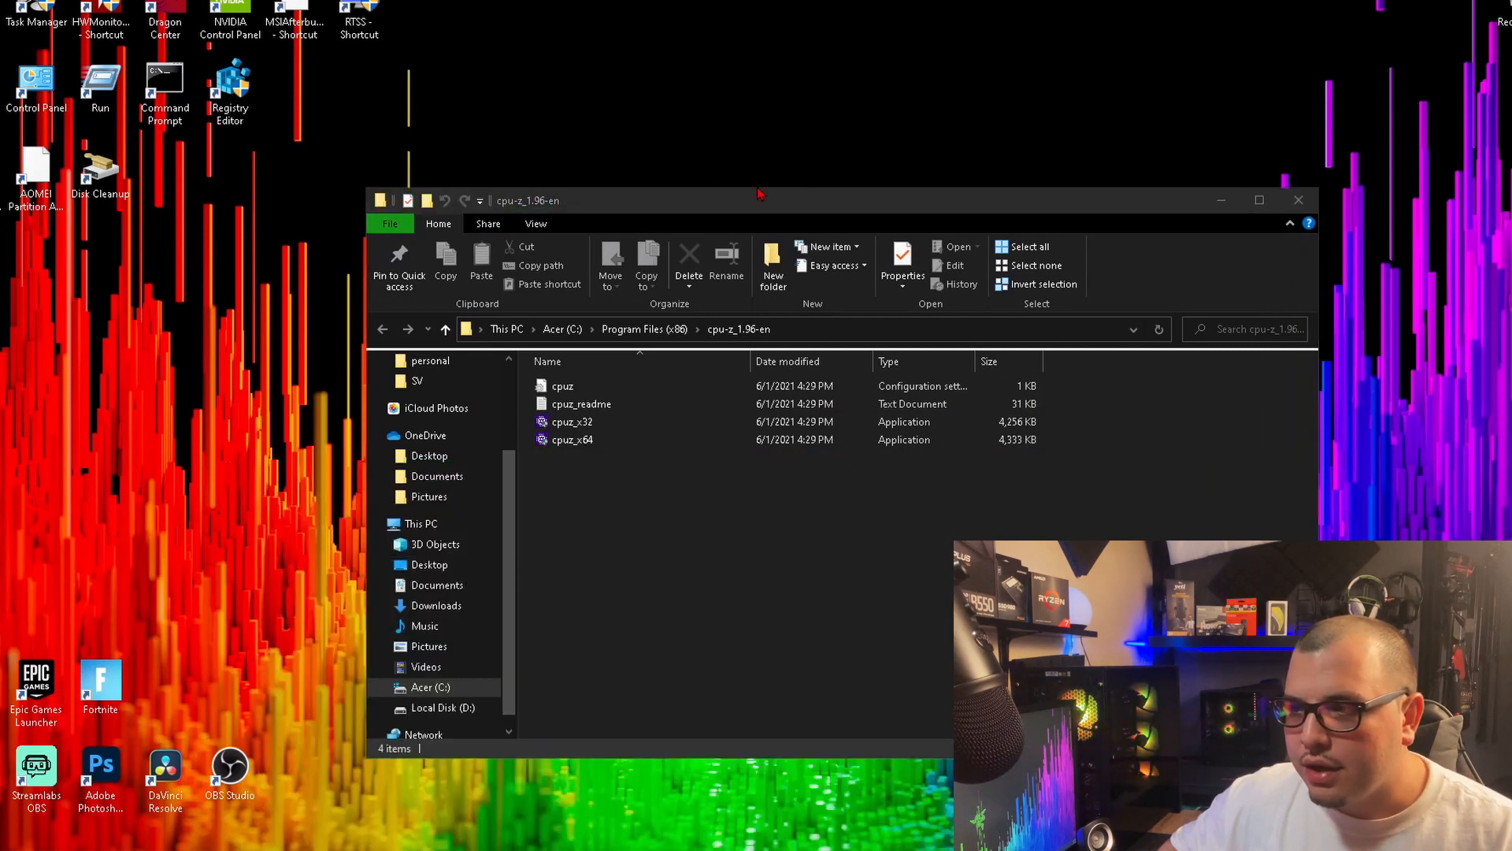
drag(757, 198, 783, 101)
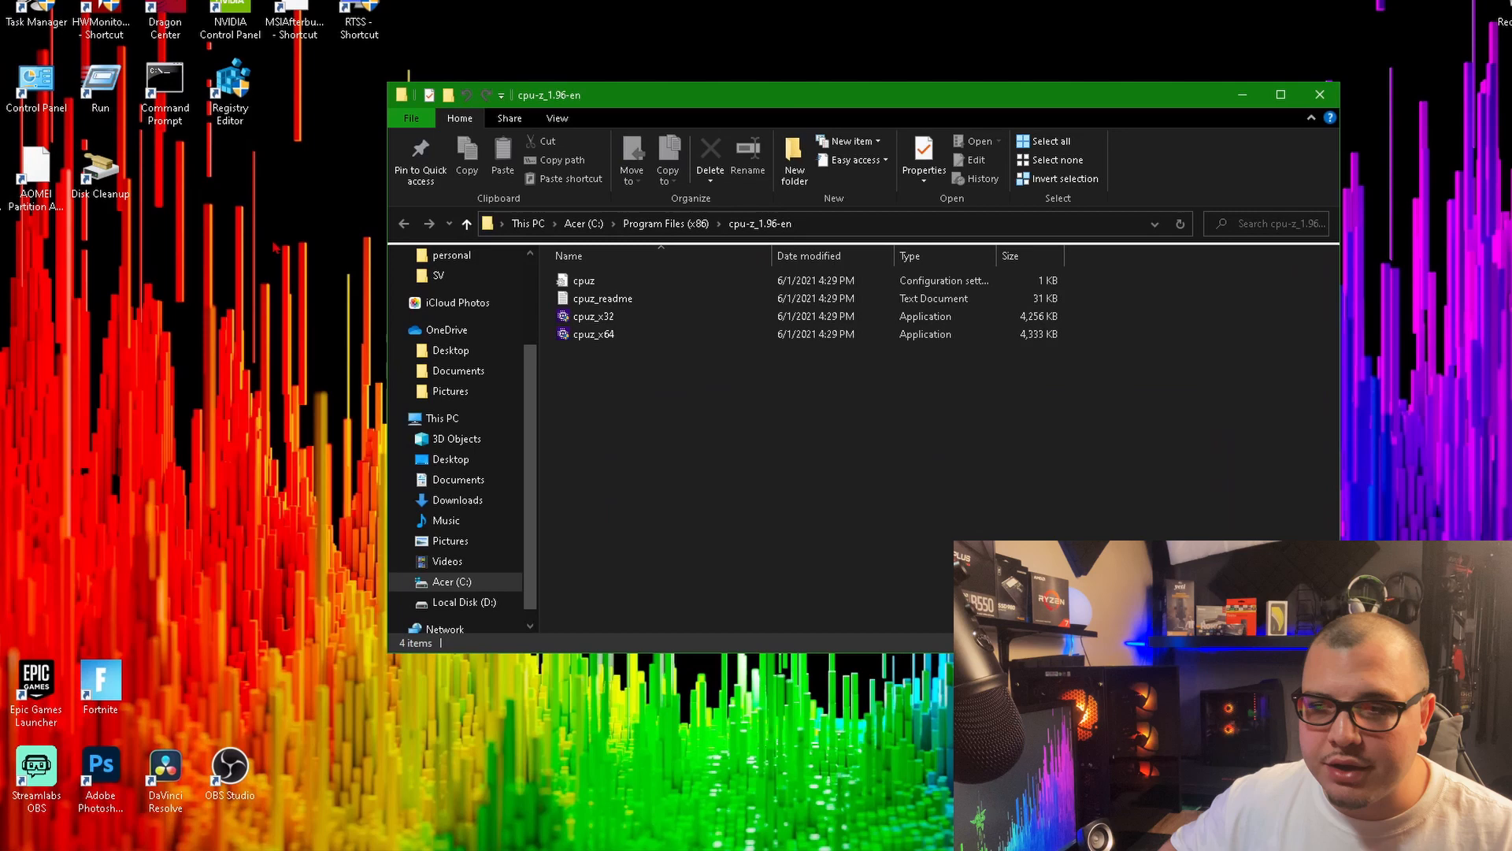
Create a shortcut to cpuz_x64 and move it onto the desktop's top row
click(598, 335)
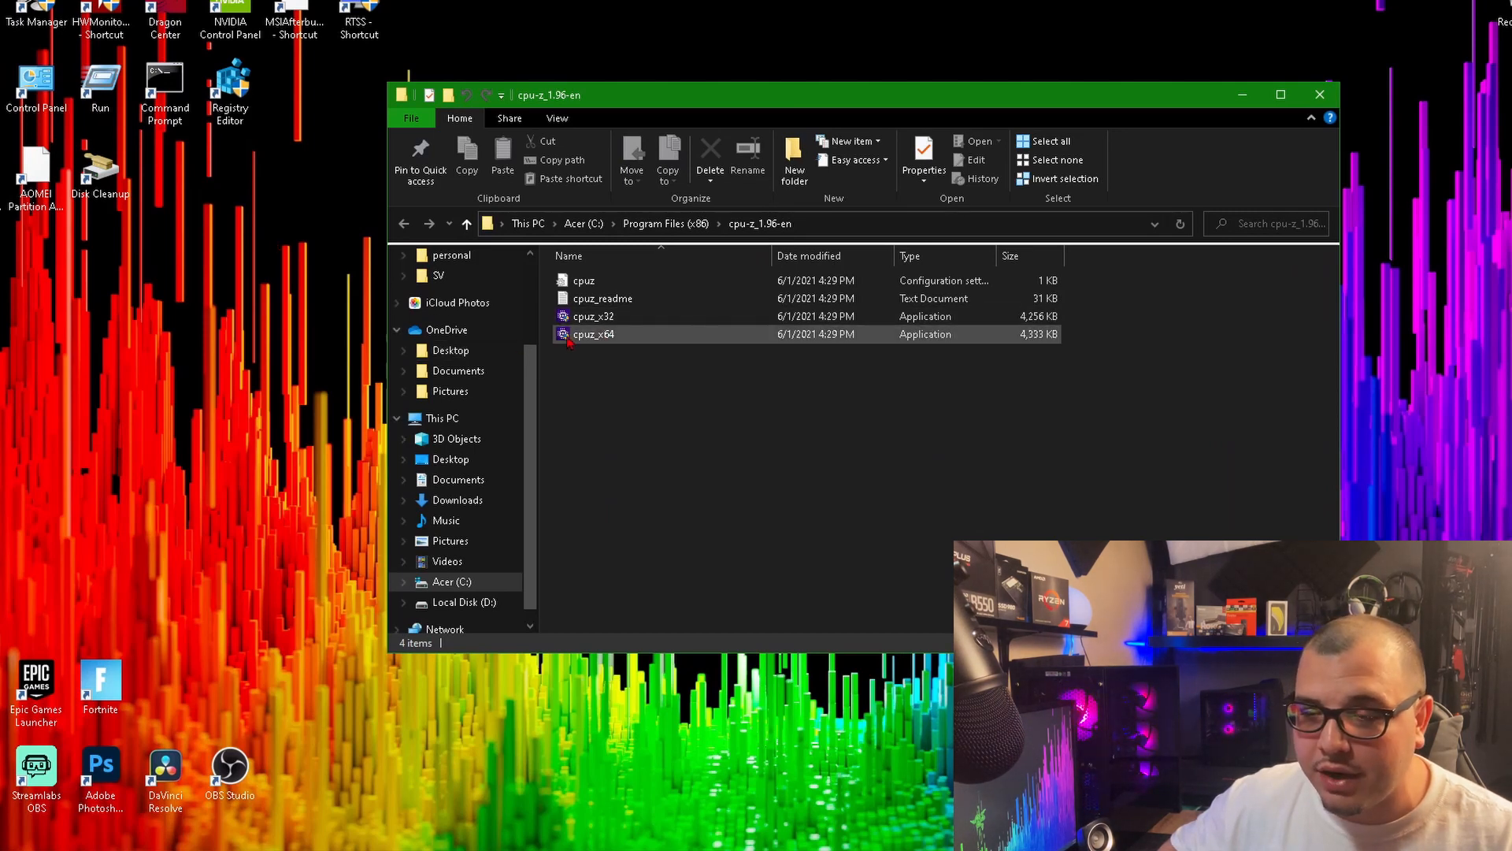
right_click(605, 334)
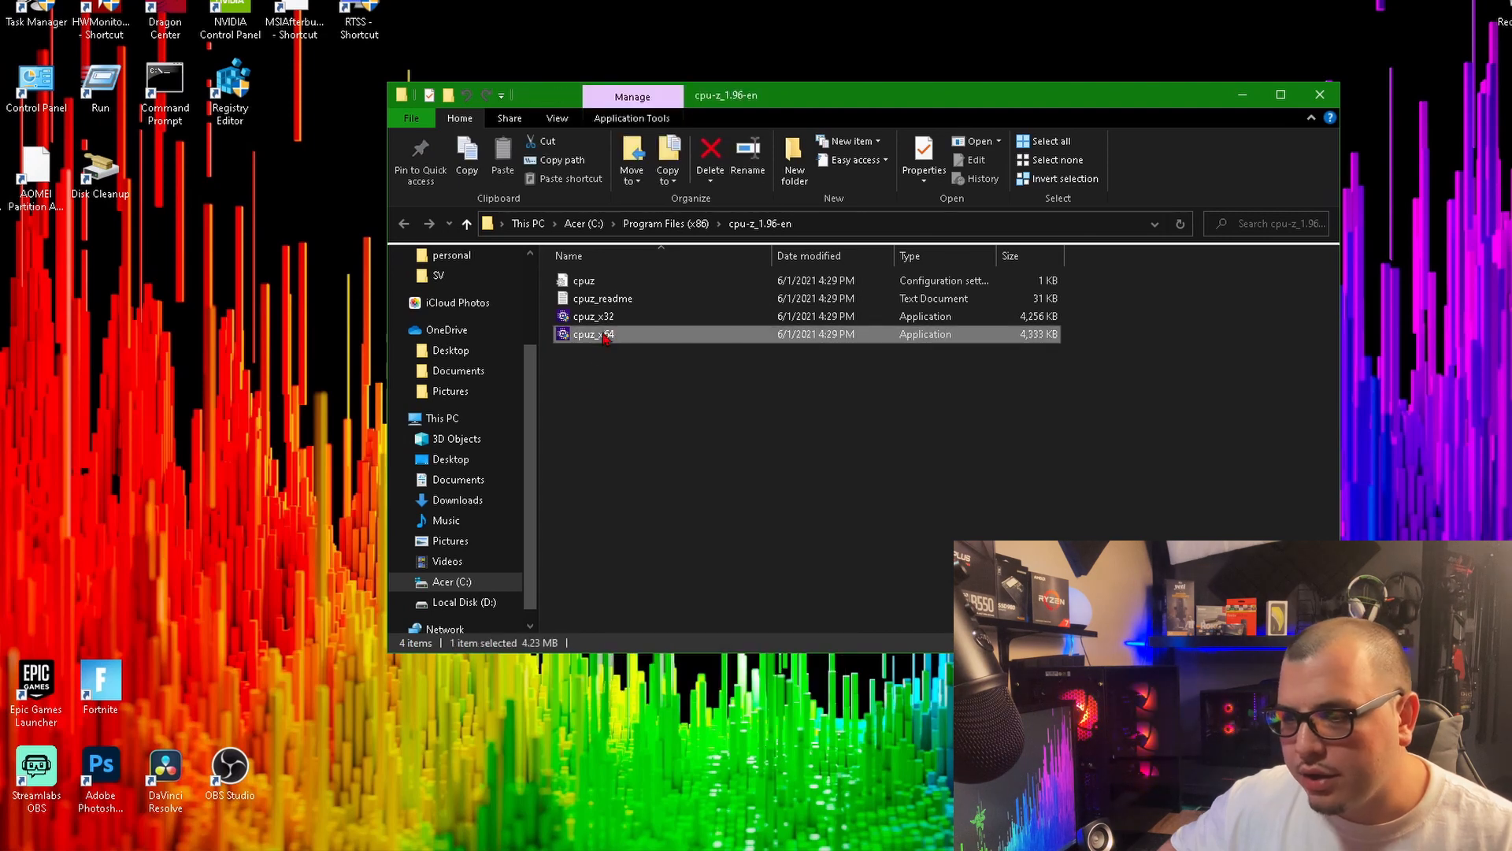
right_click(601, 333)
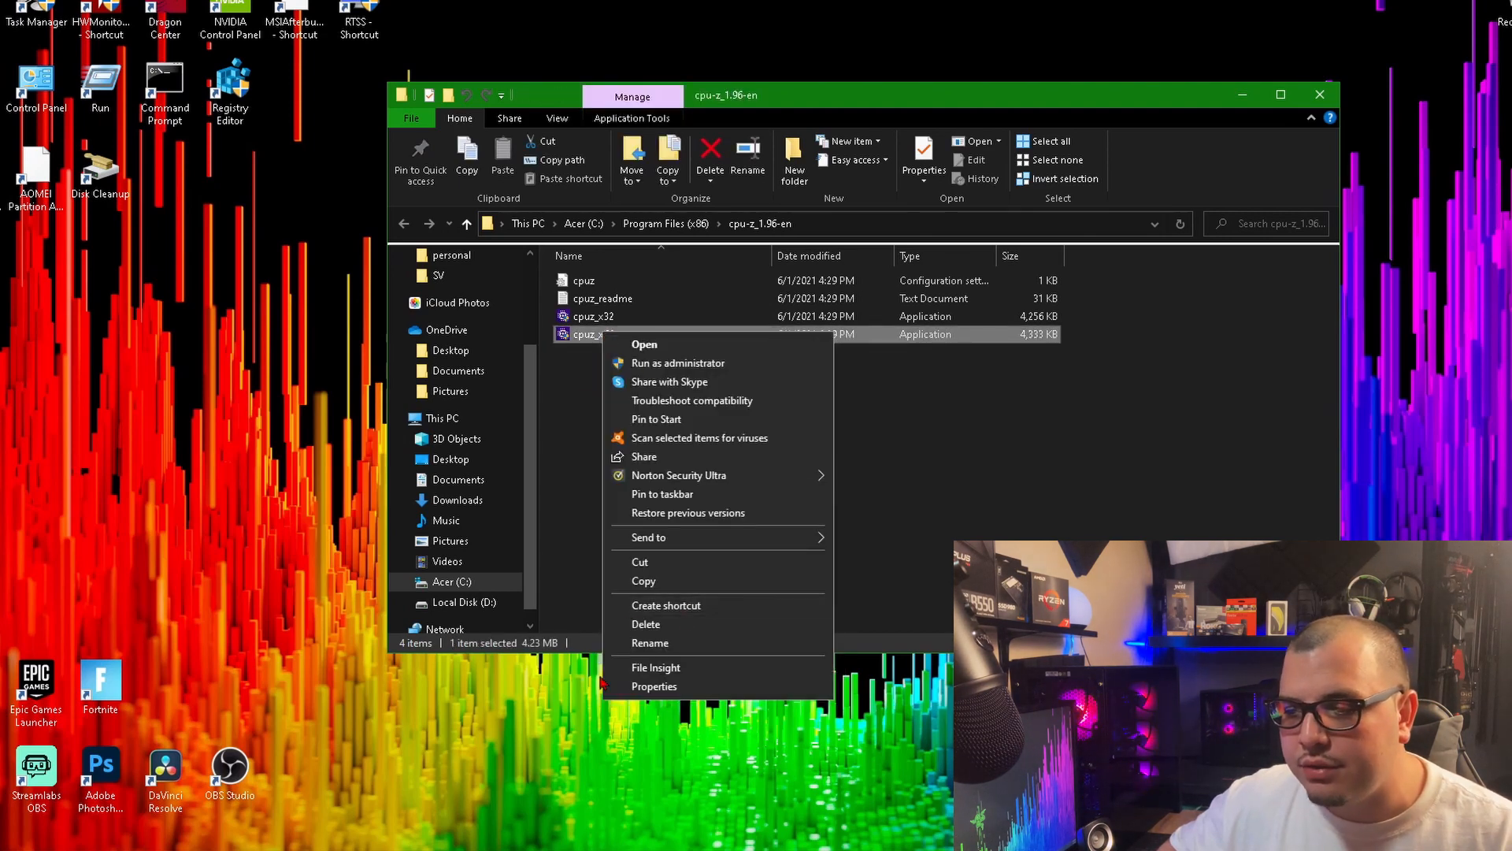
click(648, 605)
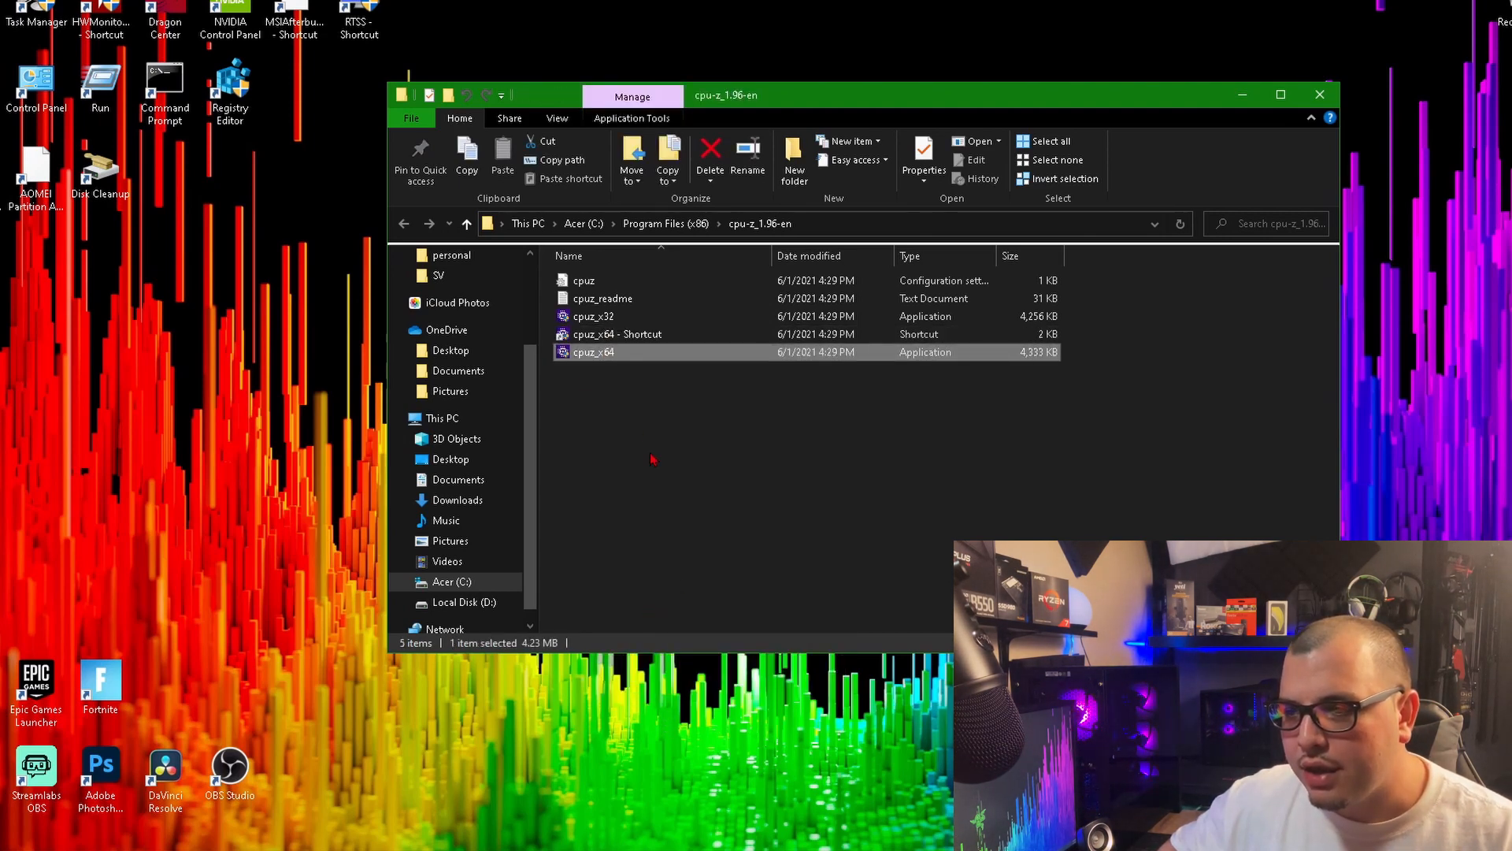
click(624, 335)
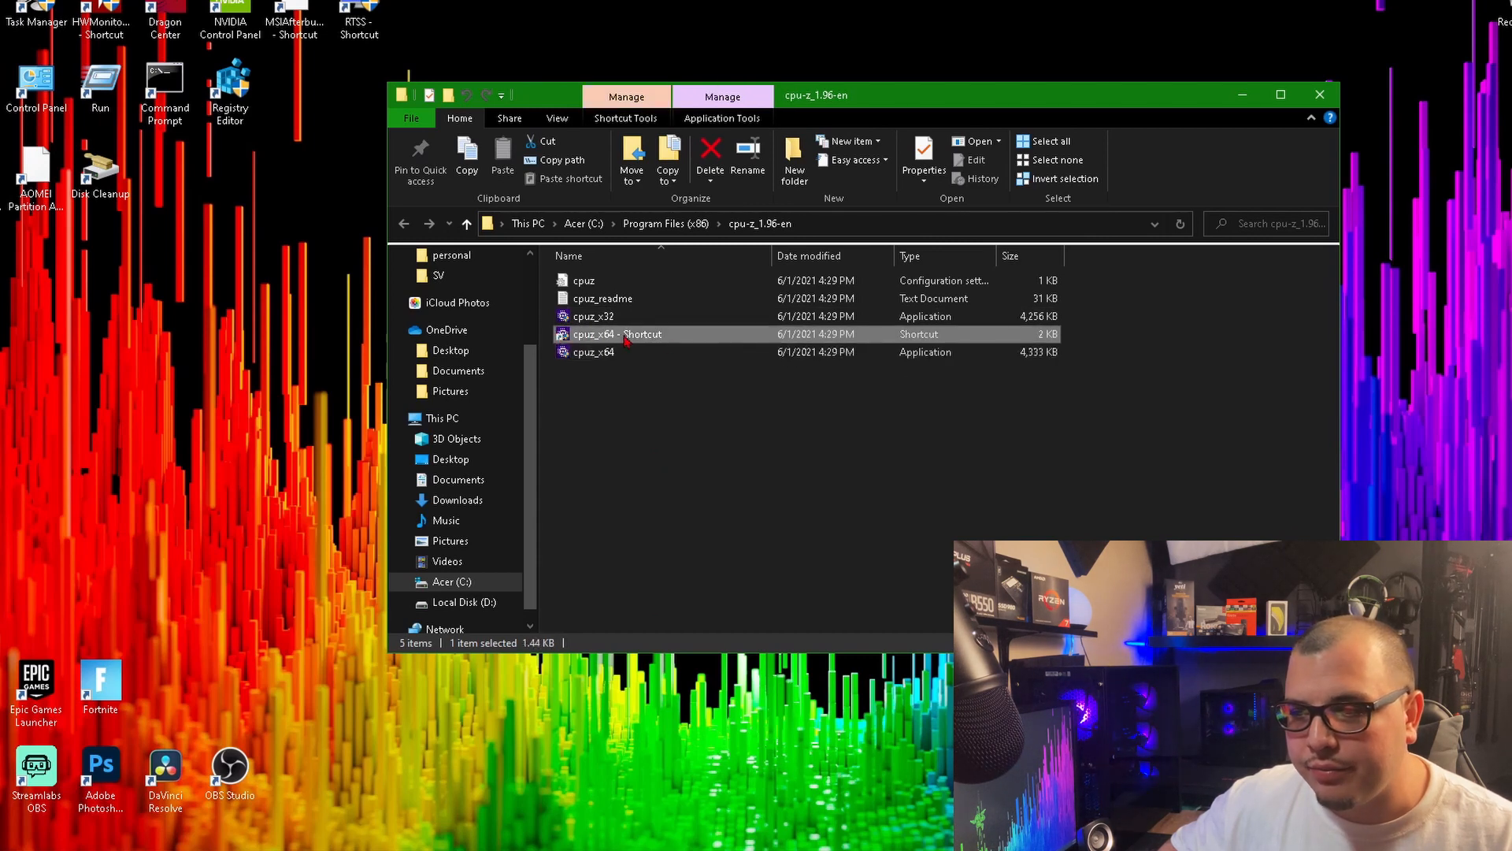
mouse_move(681, 342)
mouse_down()
mouse_move(230, 264)
mouse_move(423, 23)
mouse_up()
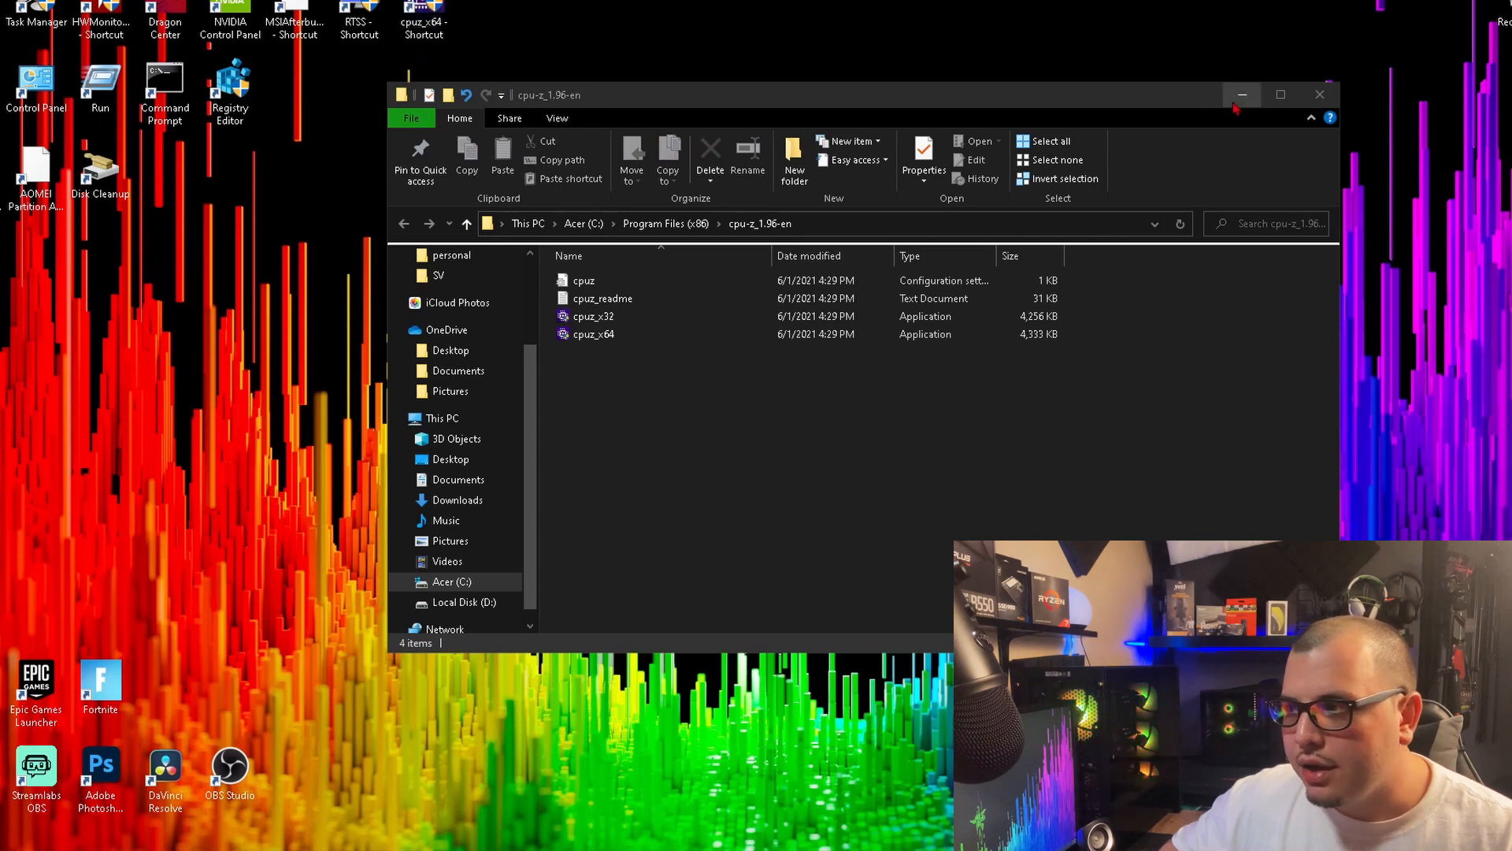
Launch CPU-Z and review Caches, Mainboard, Memory, SPD, Graphics and About before returning to CPU
click(1321, 94)
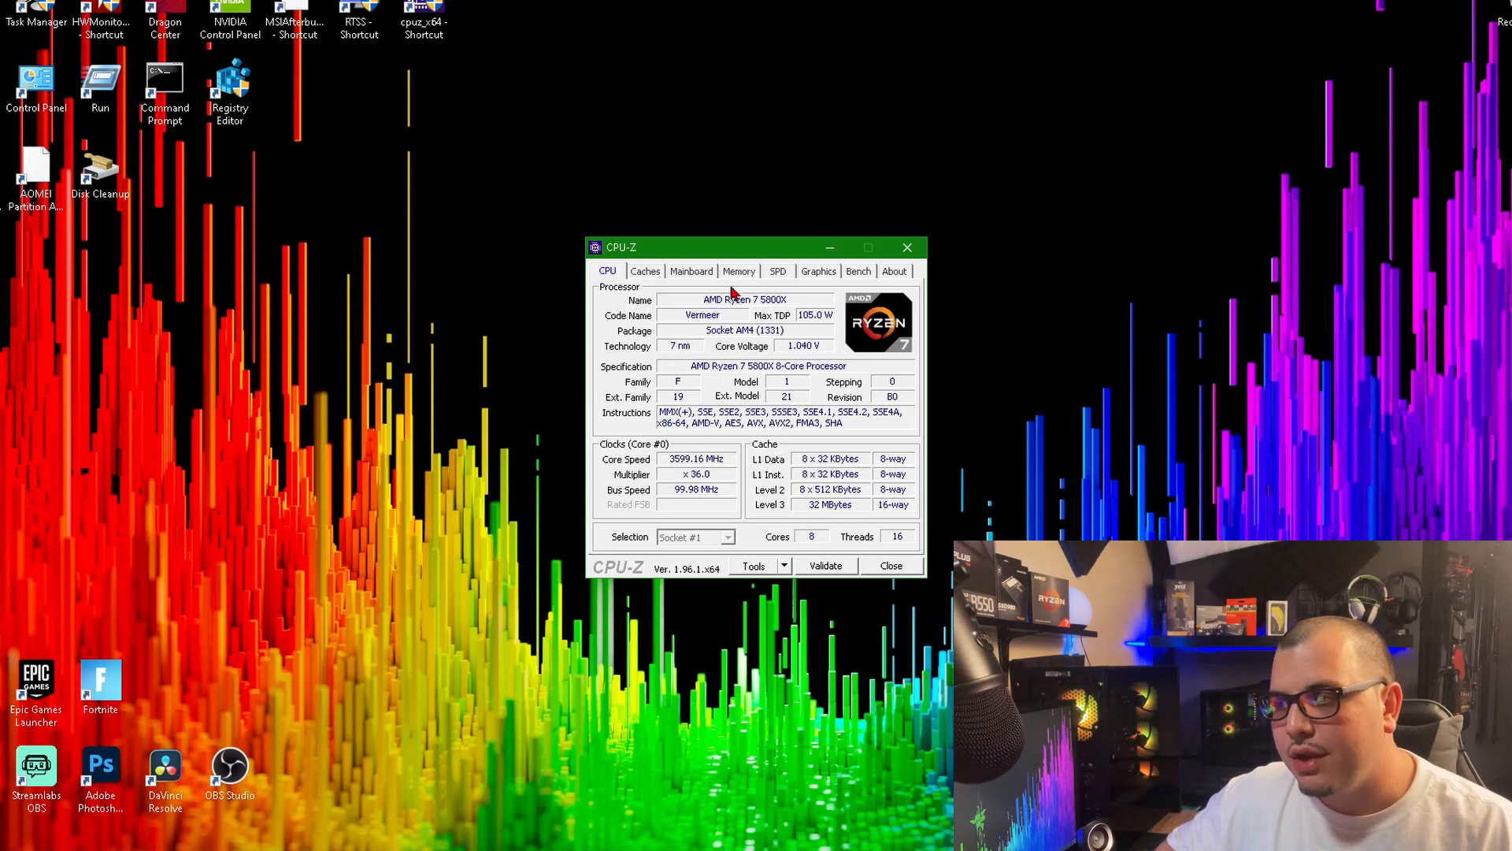
click(647, 274)
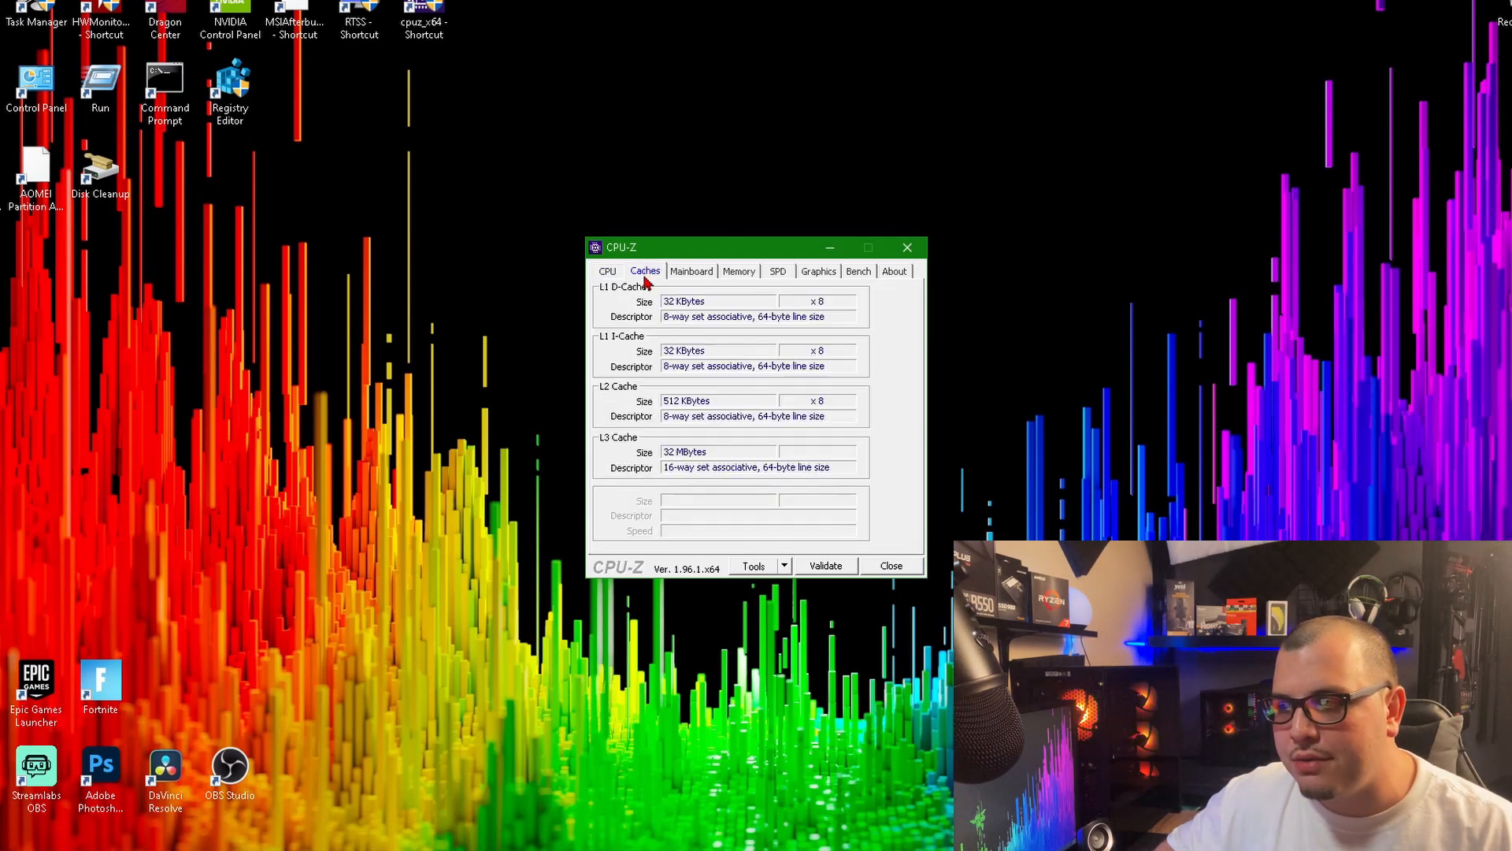
click(688, 275)
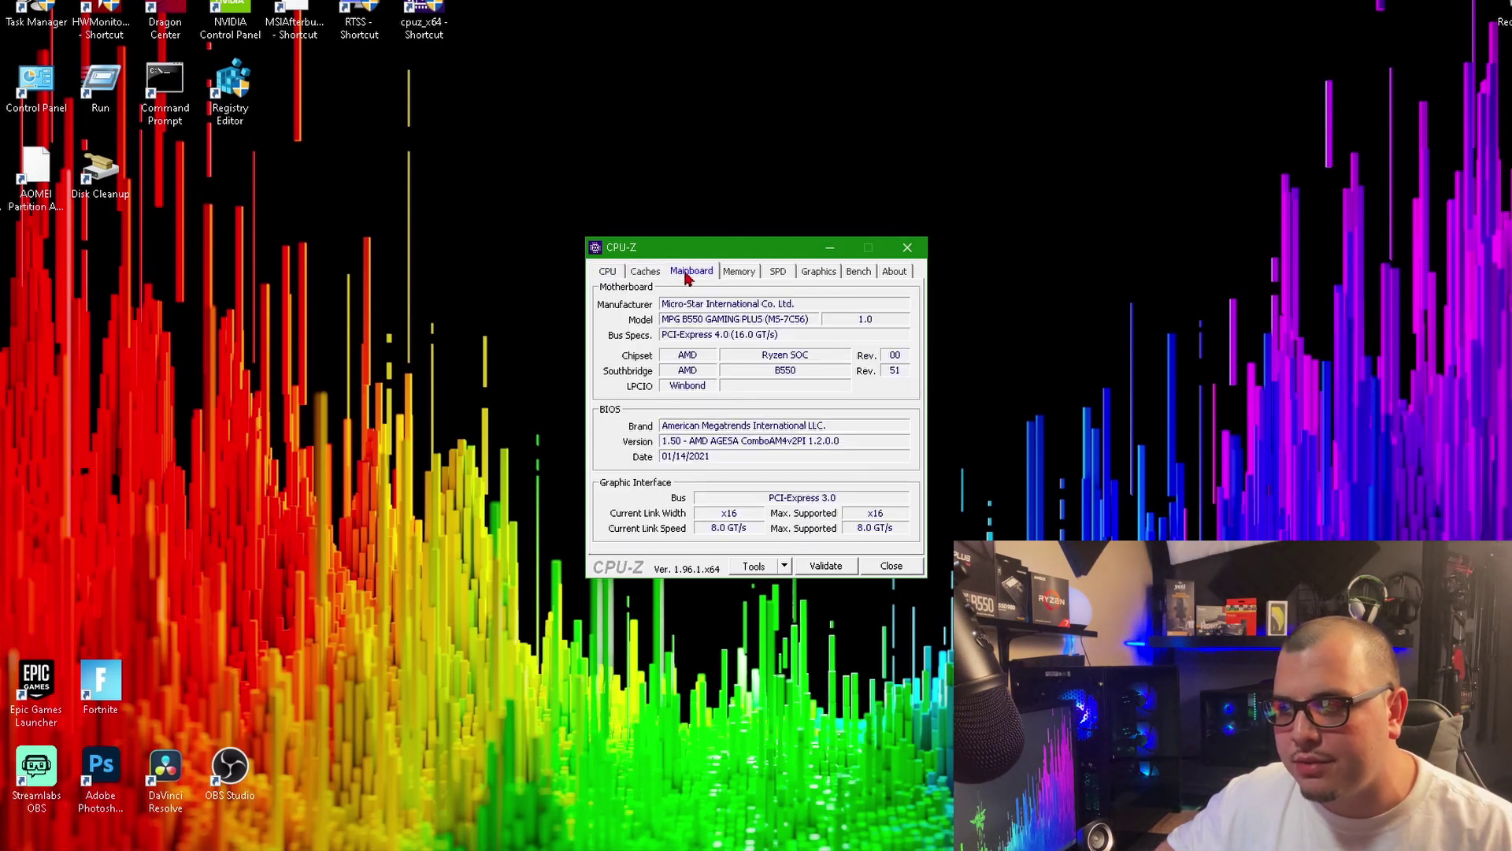
click(745, 277)
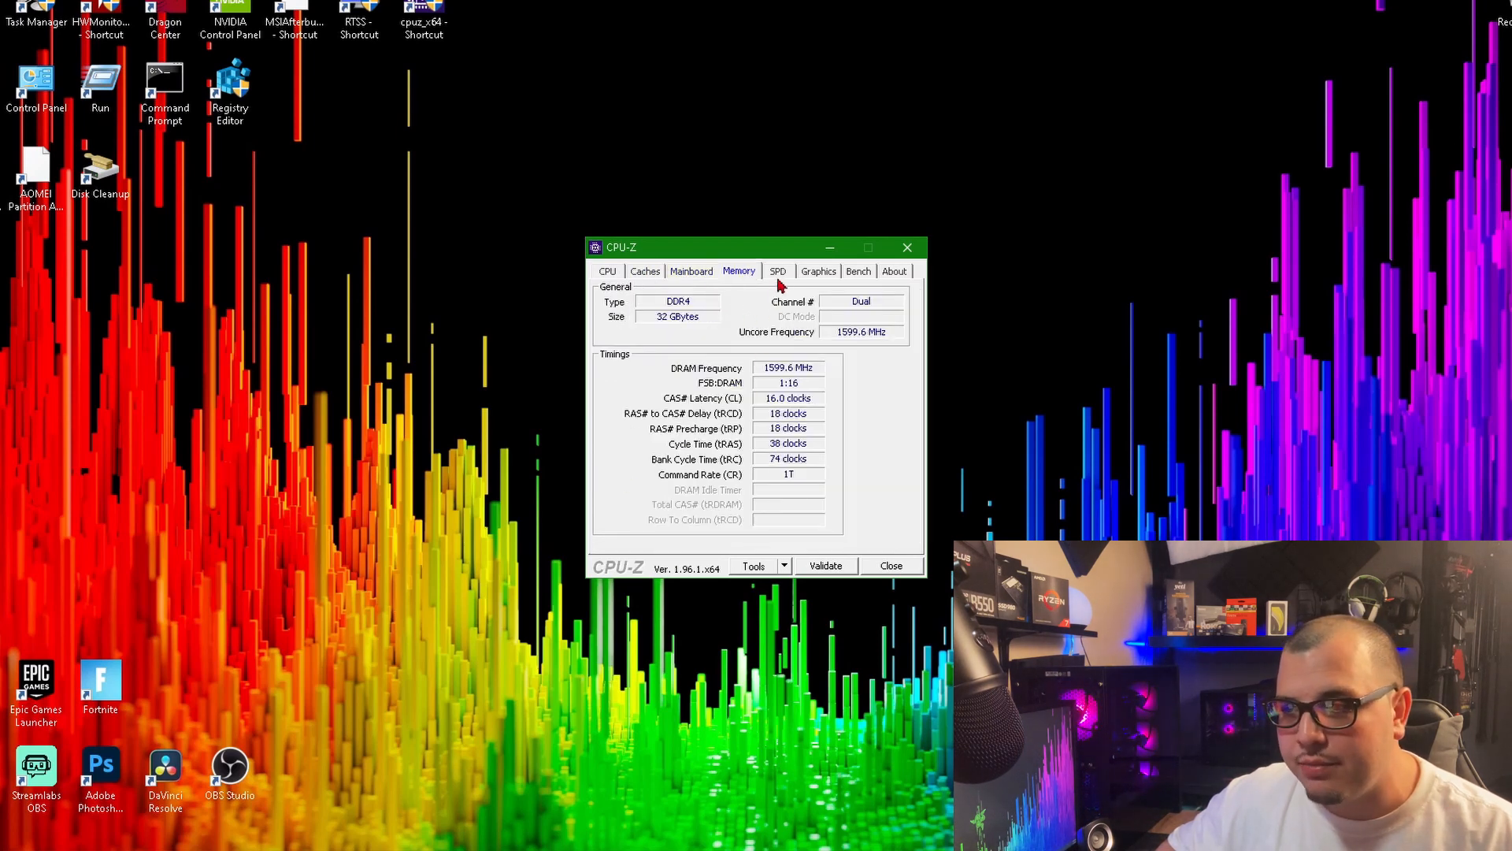
click(778, 273)
click(819, 271)
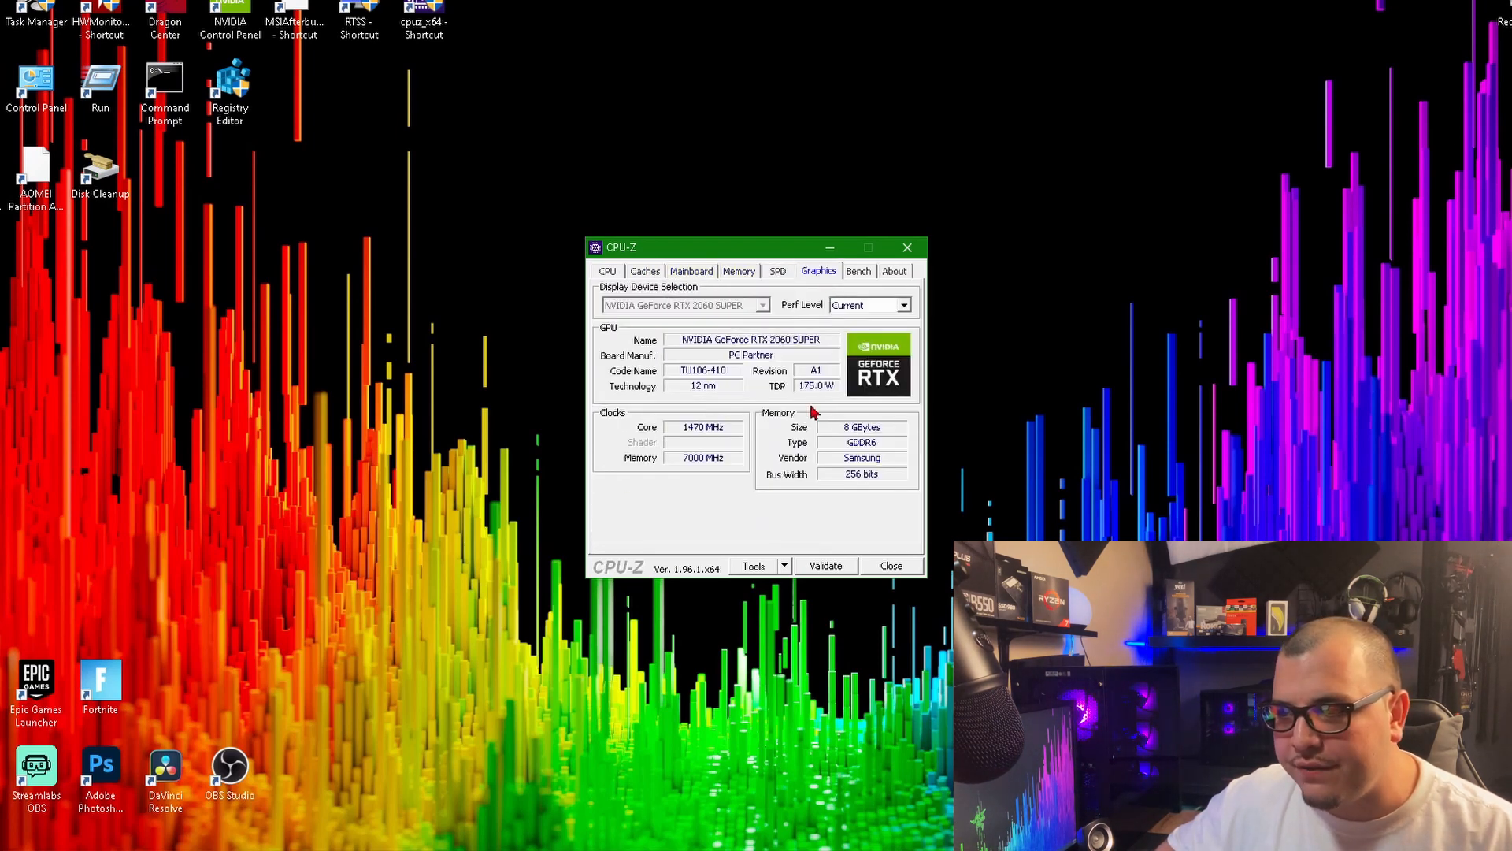
click(860, 272)
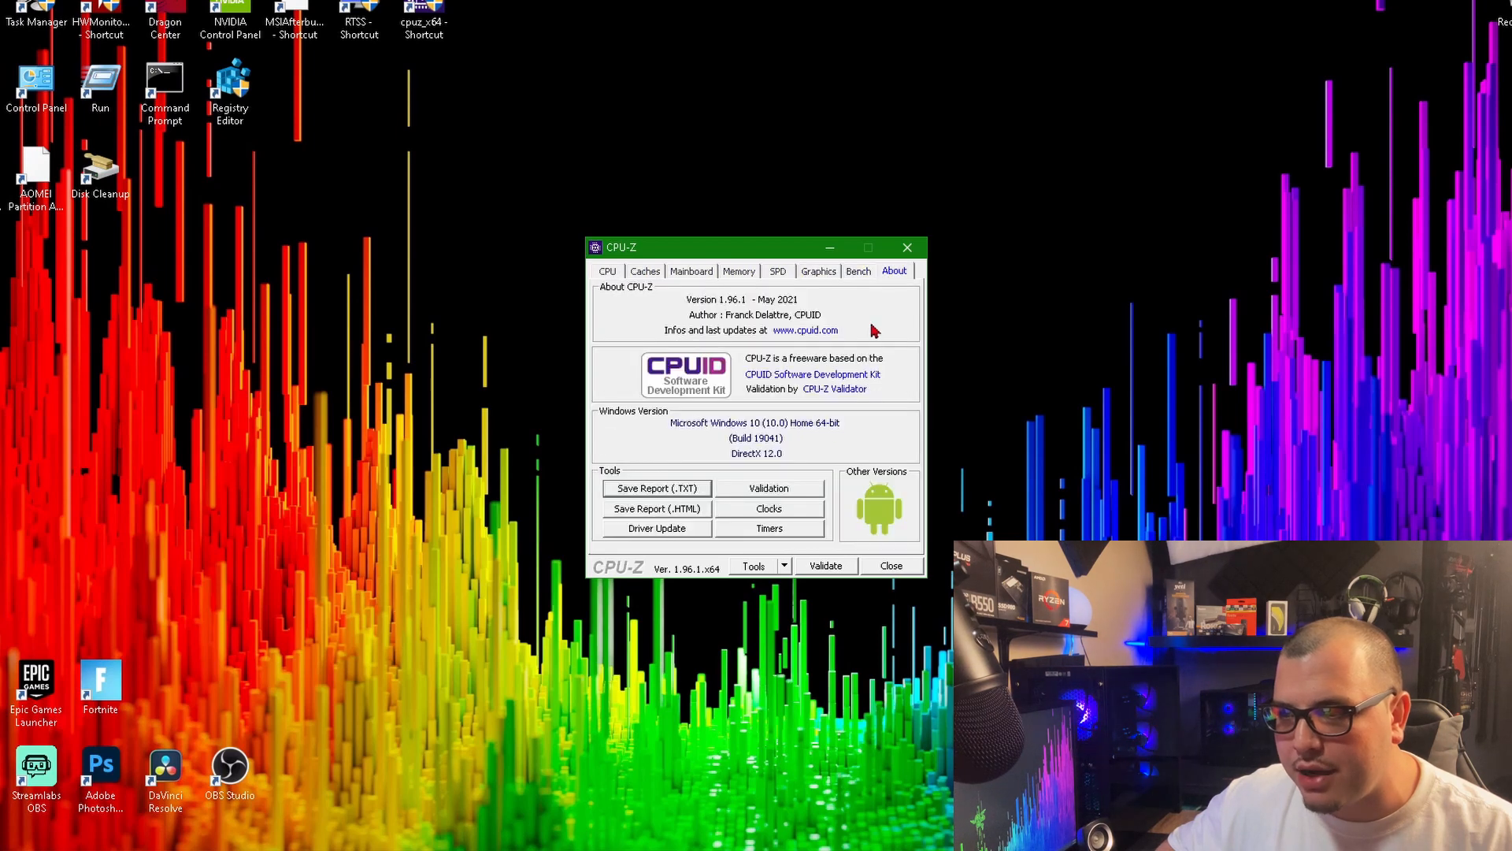
click(609, 272)
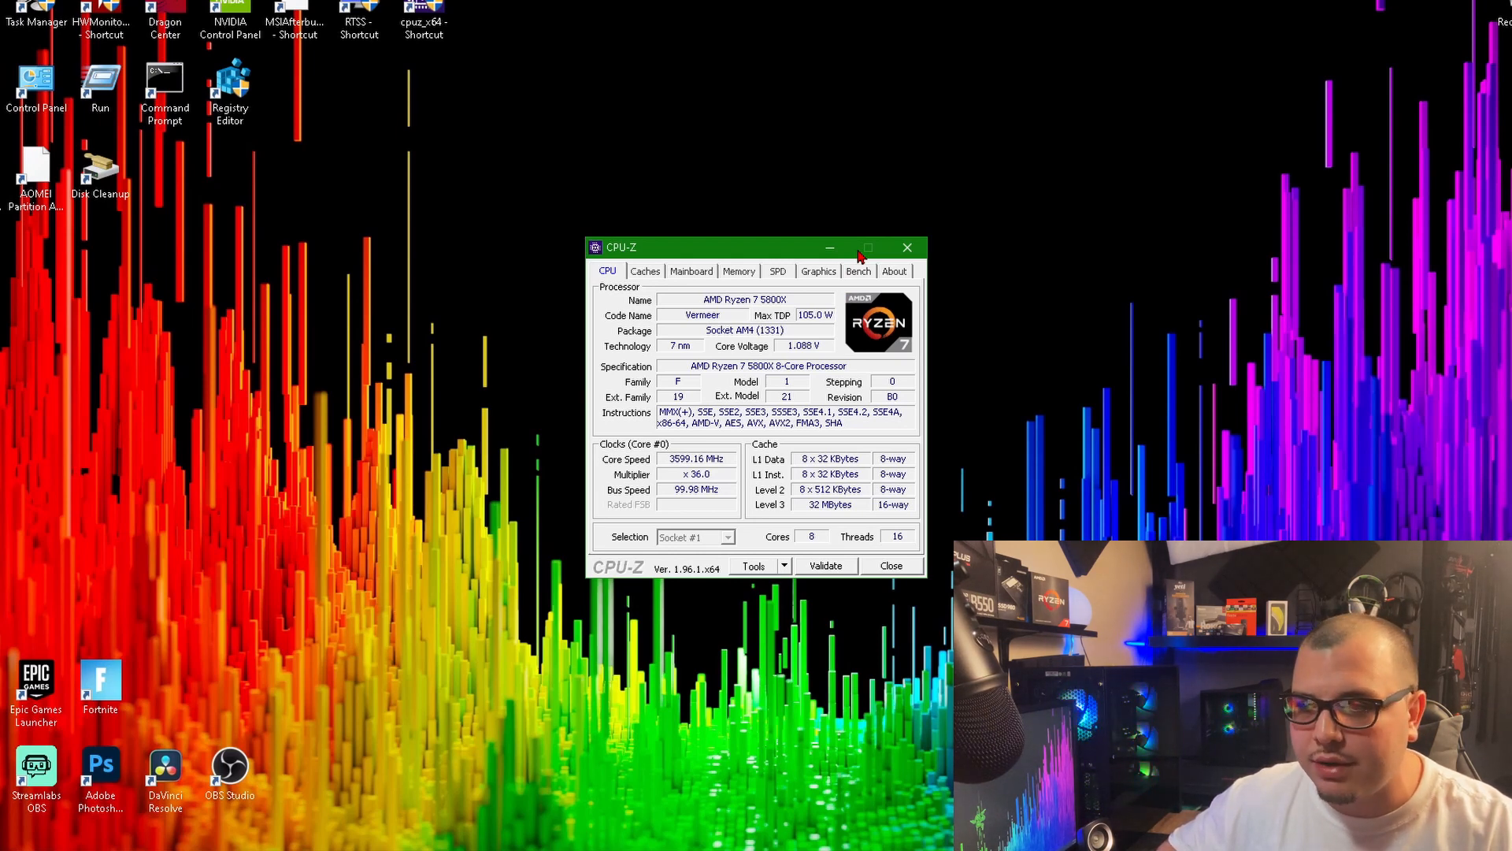
Close the CPU-Z window, leaving the desktop with its cpuz_x64 shortcut
drag(757, 250, 783, 86)
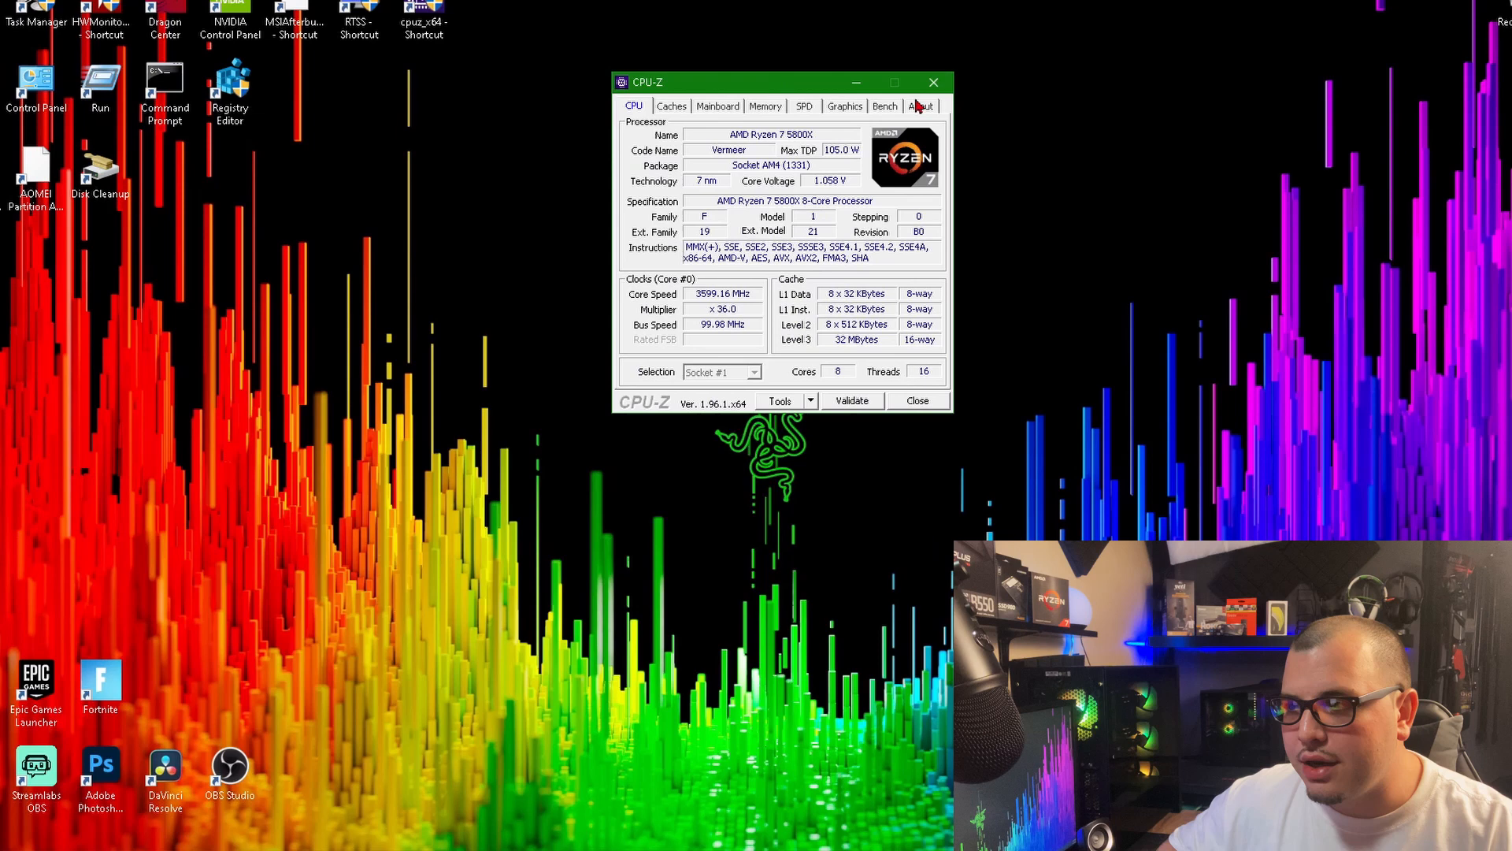
click(934, 81)
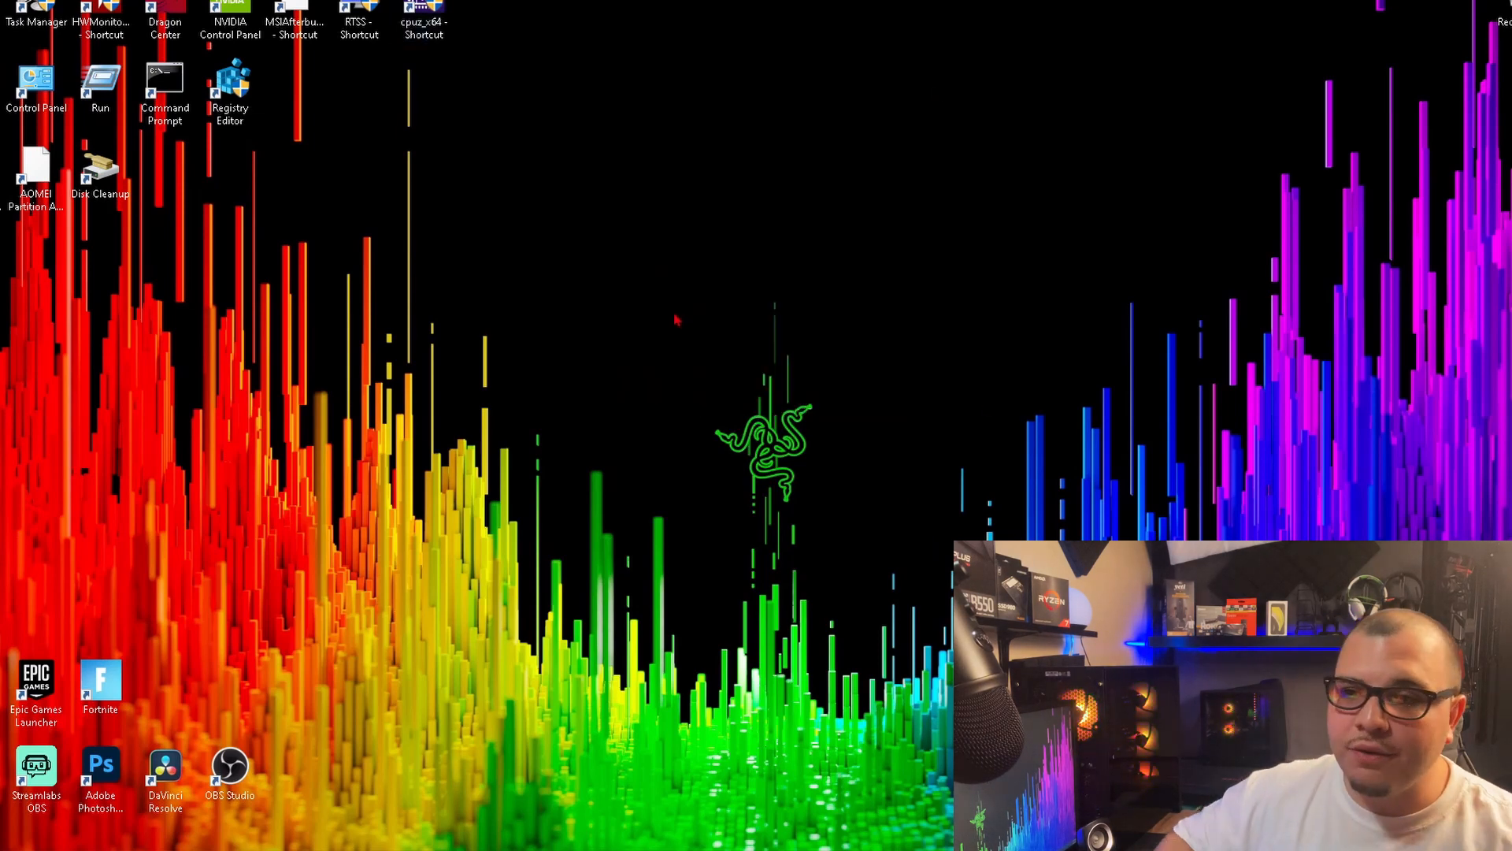